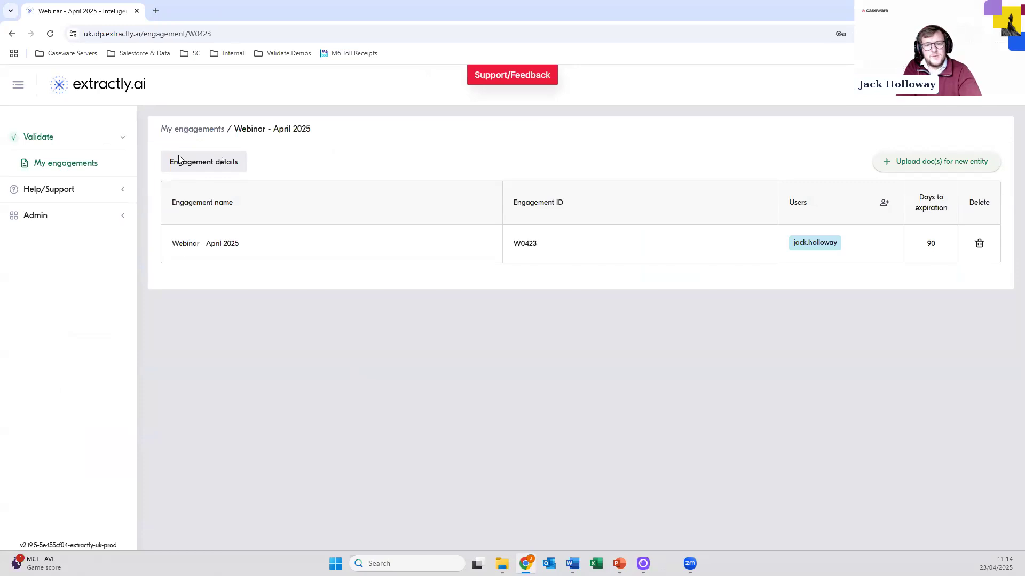
Step: Start a document upload for a new entity, keeping English as the language and setting no advanced conditions
{"action": "left_click", "coordinate": [923, 163]}
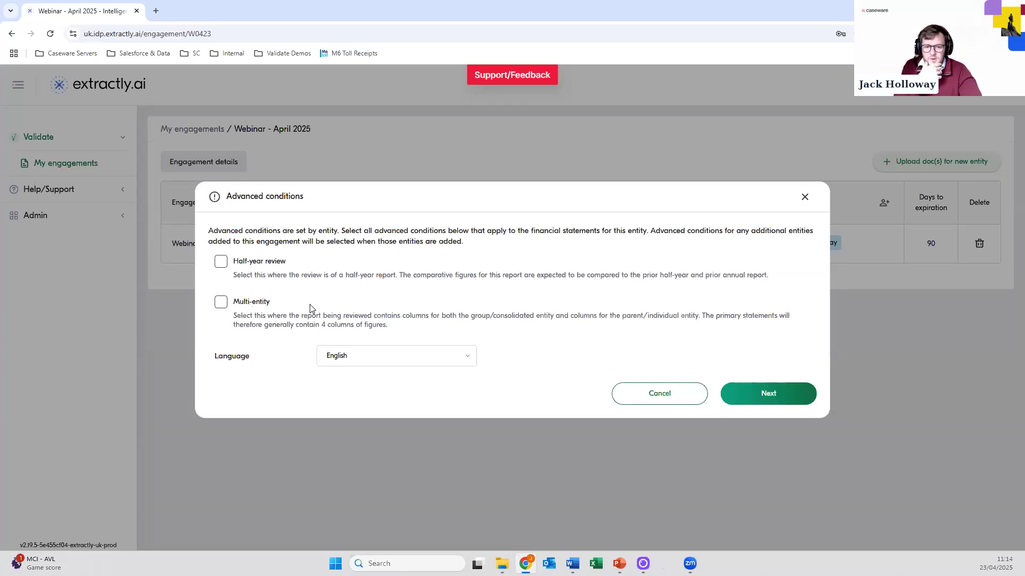
{"action": "left_click", "coordinate": [468, 361]}
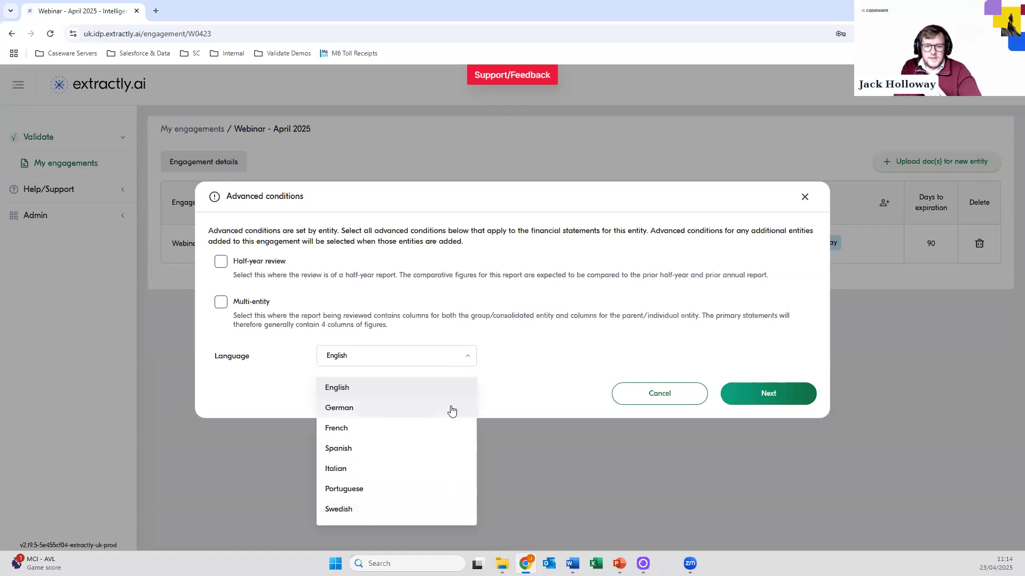
{"action": "left_click", "coordinate": [501, 361]}
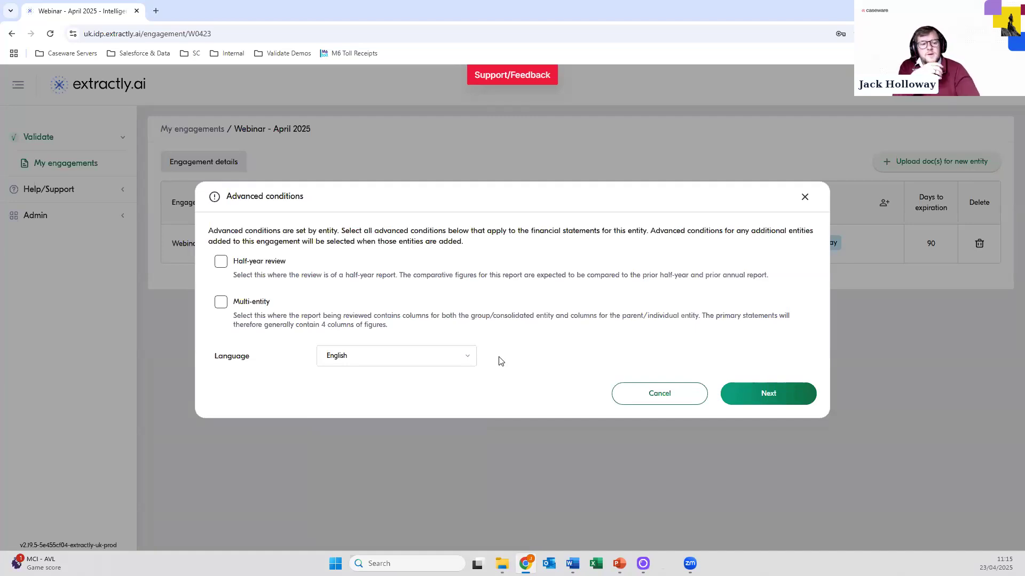
{"action": "left_click", "coordinate": [768, 396]}
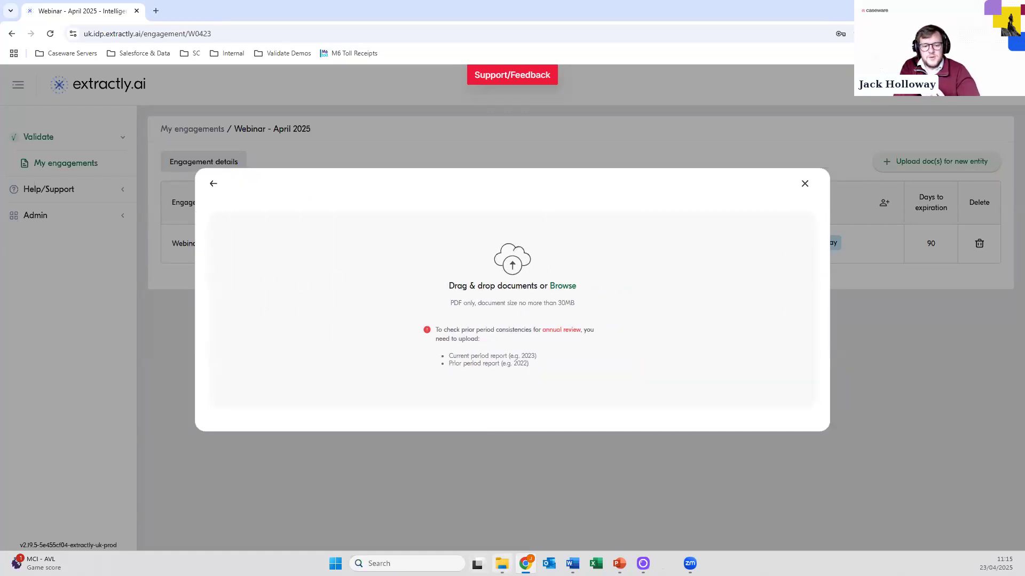
Step: Upload "31 Dec 2024 - Beans Espresso Draft FS" and "31 Dec 2025 - Beans Espresso Draft FS - V1" and process both documents
{"action": "left_click", "coordinate": [502, 563]}
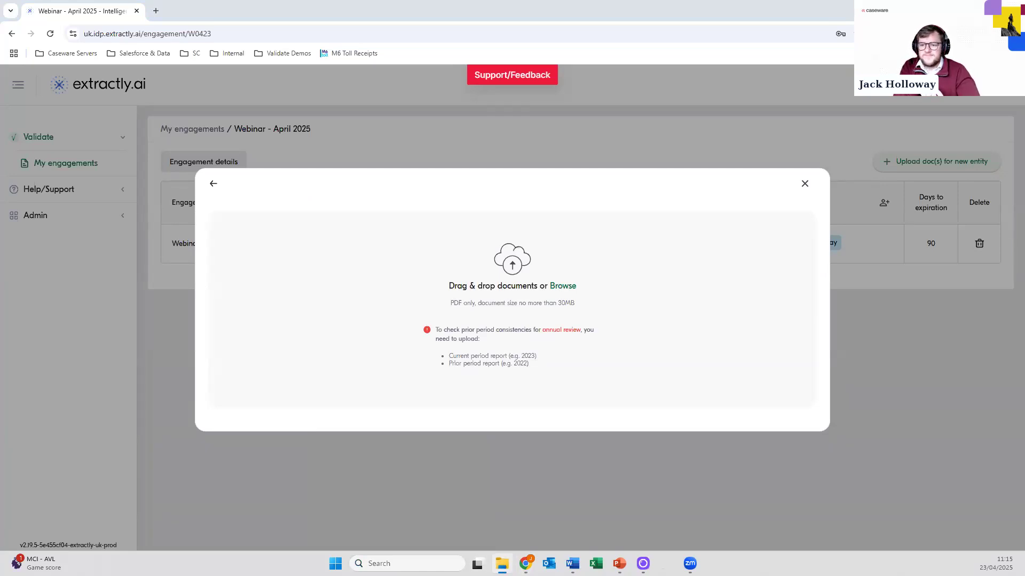
{"action": "left_click", "coordinate": [806, 264]}
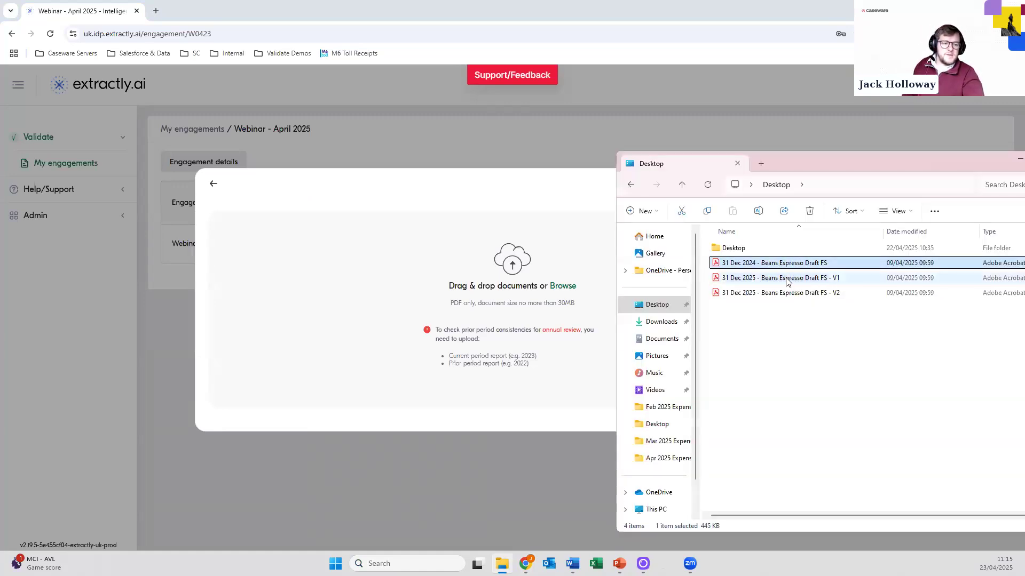
{"action": "left_click", "coordinate": [796, 279], "text": "ctrl"}
{"action": "left_click_drag", "start_coordinate": [783, 281], "coordinate": [408, 293]}
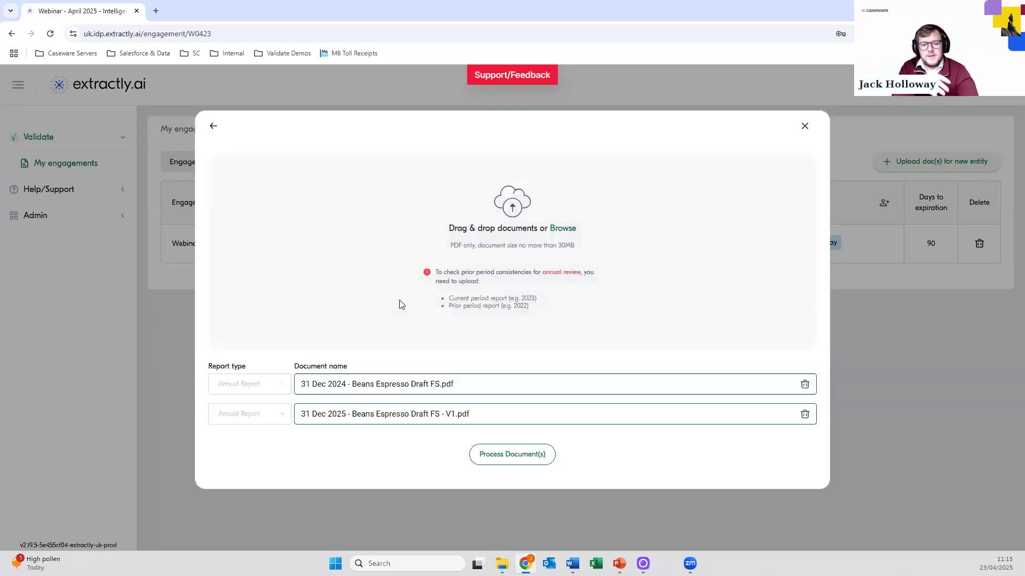
{"action": "left_click", "coordinate": [533, 456]}
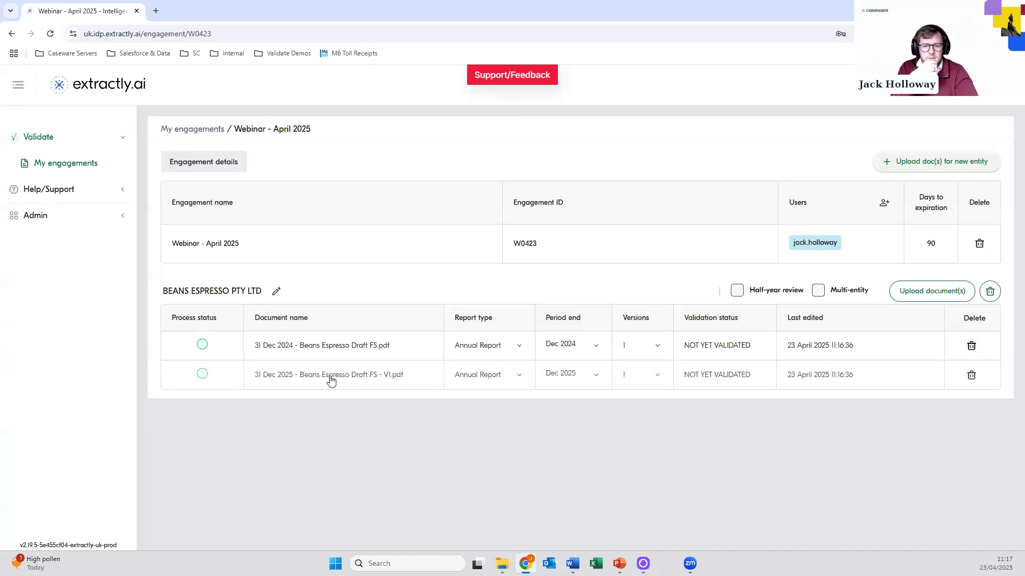
Step: Open the 31 Dec 2025 V1 document and go to the indeterminate casting findings in its profit and loss statement
{"action": "left_click", "coordinate": [303, 378]}
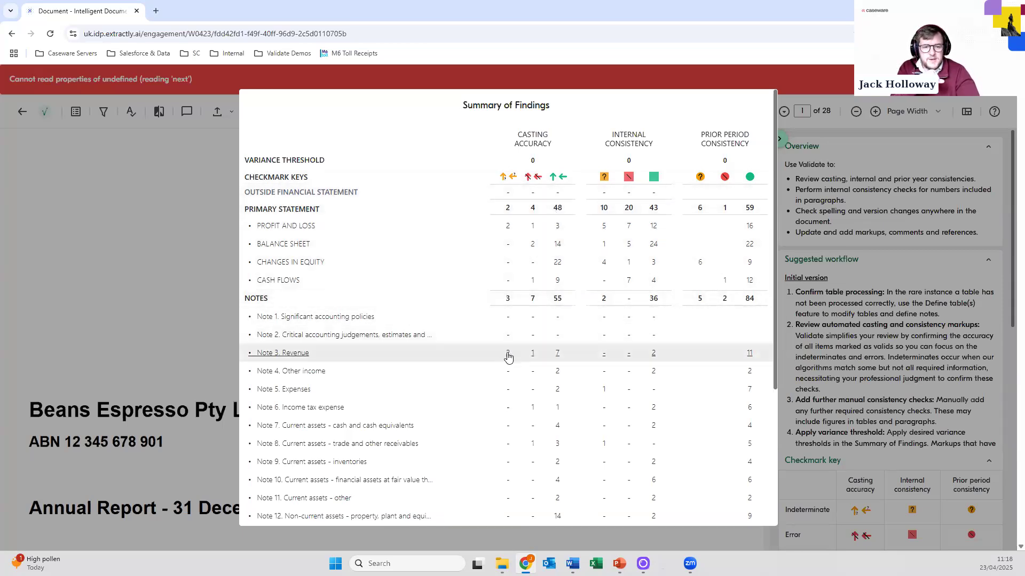
{"action": "left_click", "coordinate": [507, 227]}
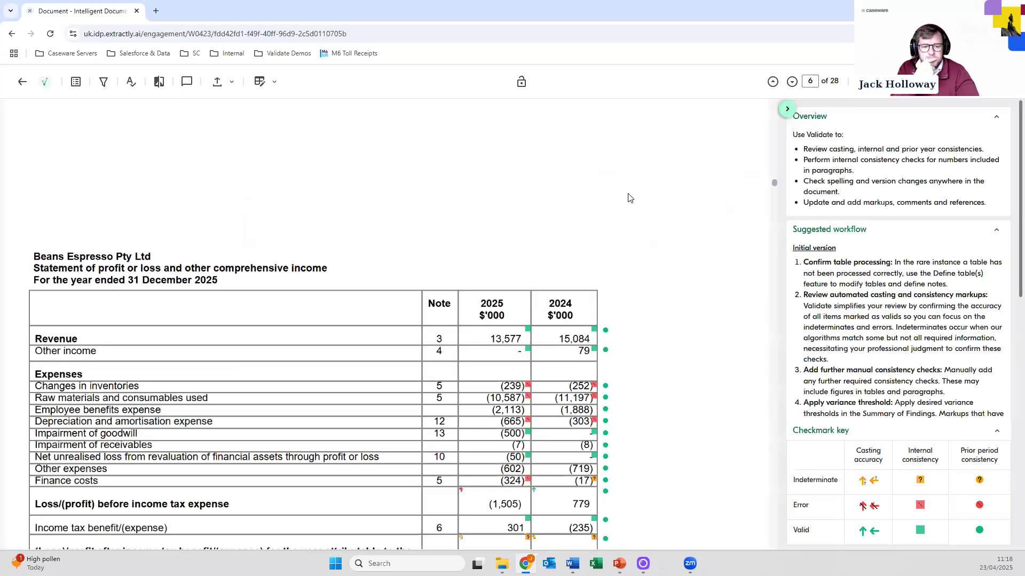
{"action": "scroll", "coordinate": [628, 197], "scroll_direction": "down", "scroll_amount": 3}
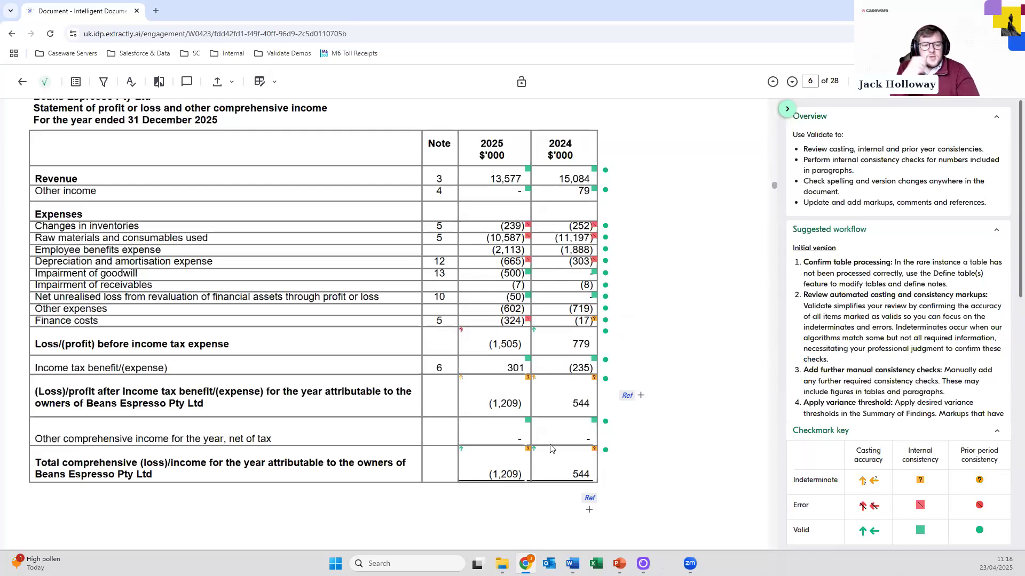
Step: Approve the sign difference between the 2025 loss after income tax and its matching figure in changes in equity
{"action": "left_click", "coordinate": [509, 408]}
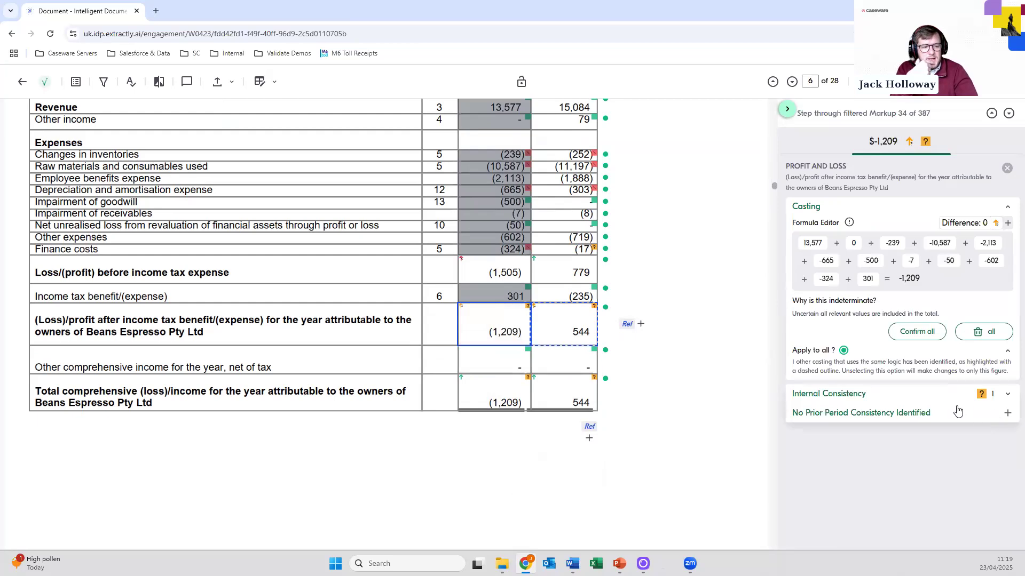
{"action": "left_click", "coordinate": [1008, 396]}
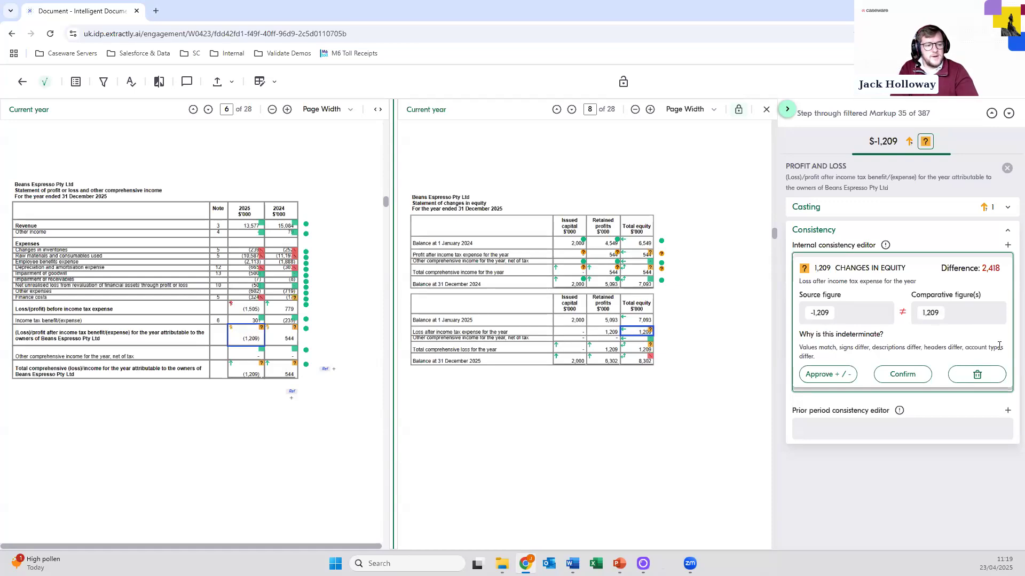
{"action": "left_click", "coordinate": [819, 375]}
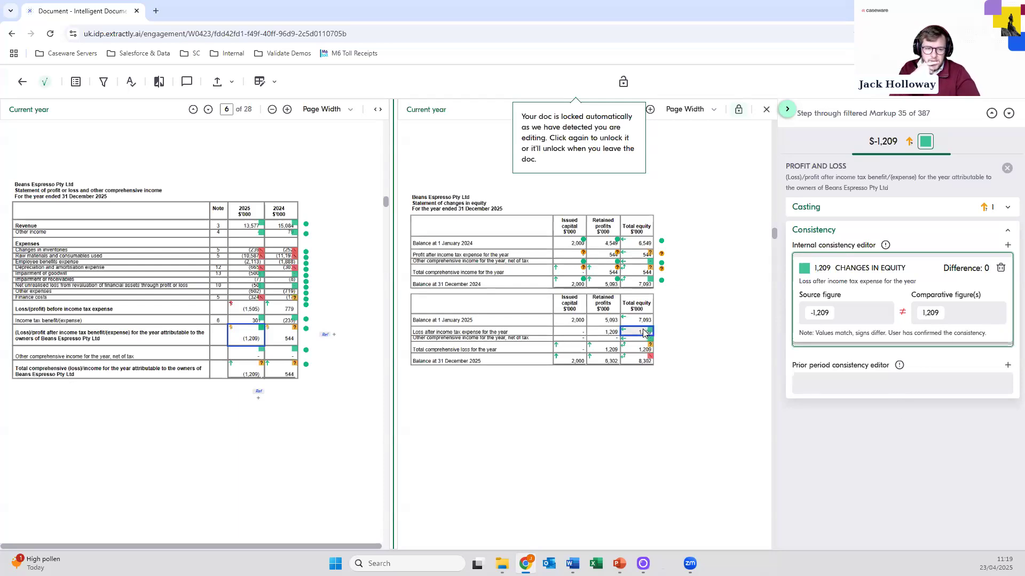
Step: Confirm the indeterminate internal consistency between the 2024 profit after income tax and its changes in equity figure
{"action": "left_click", "coordinate": [287, 338]}
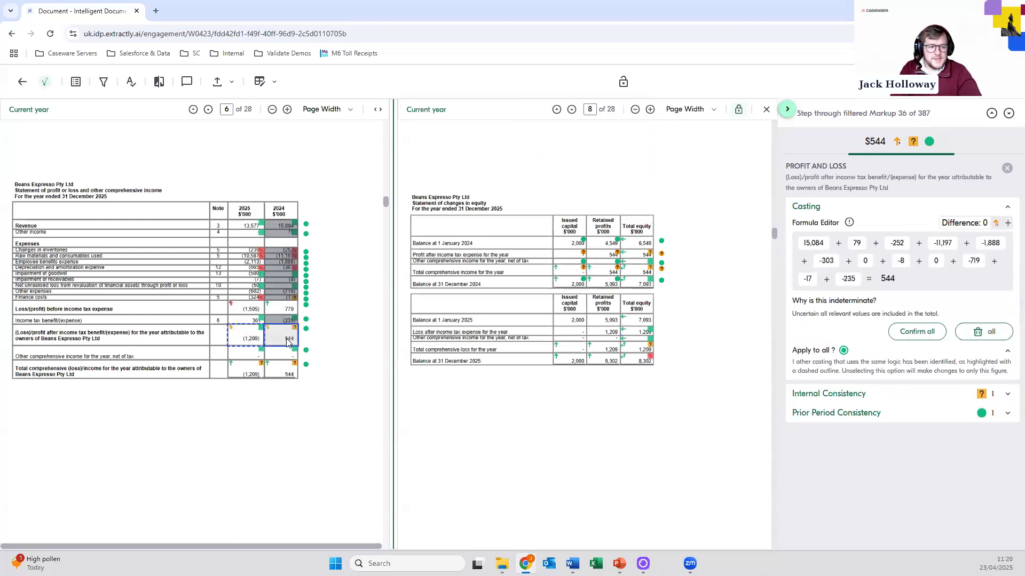
{"action": "left_click", "coordinate": [1006, 395]}
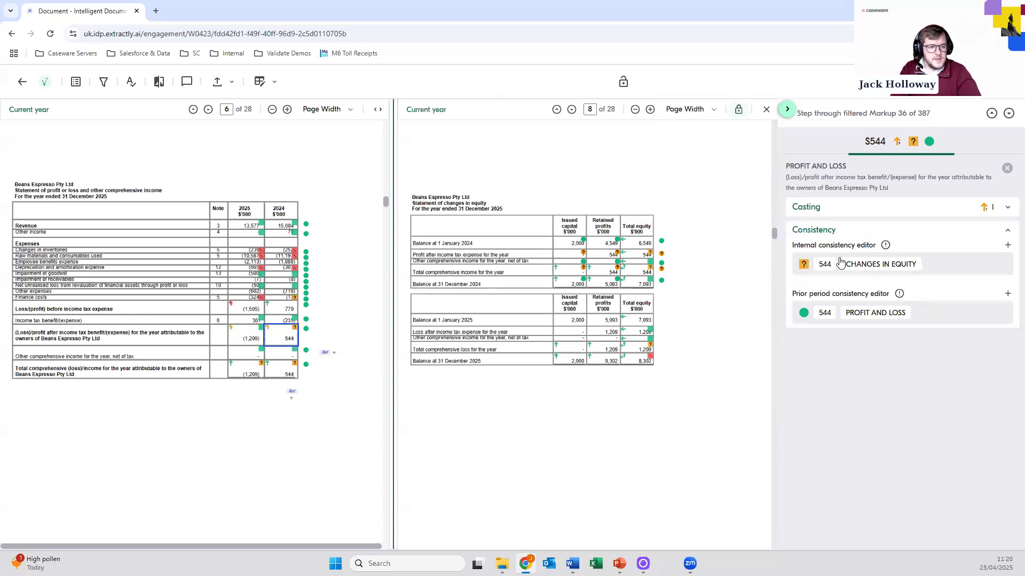
{"action": "left_click", "coordinate": [940, 267]}
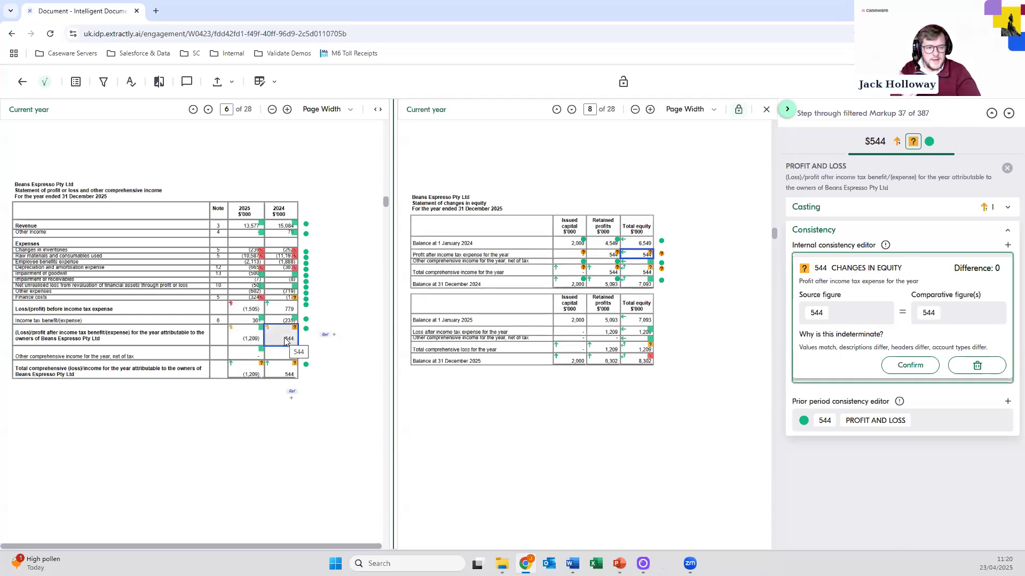
{"action": "left_click", "coordinate": [895, 367]}
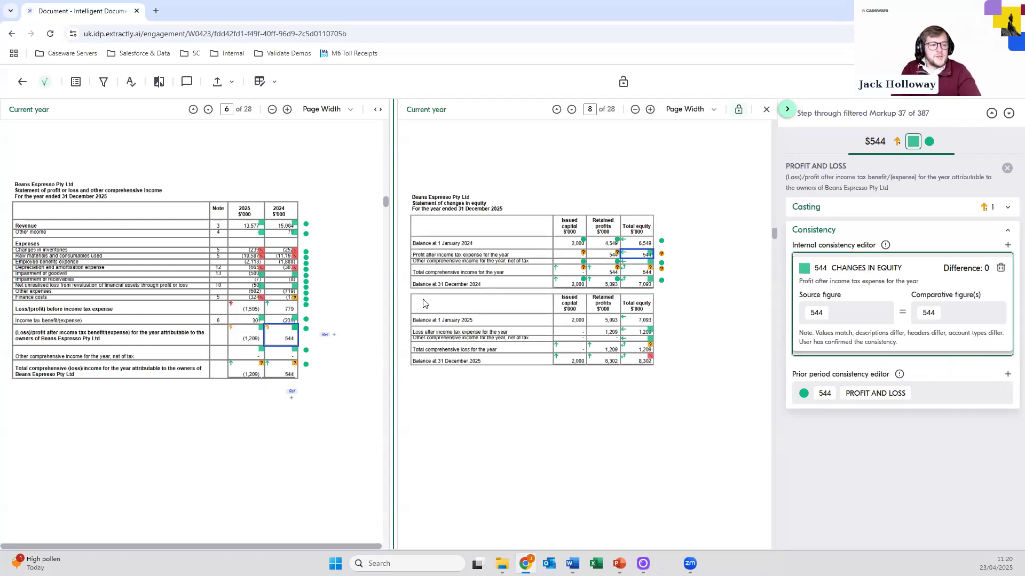
Step: Add the 2025 loss before income tax figure (1,505) three times to the casting formula of the 2024 profit after income tax
{"action": "left_click", "coordinate": [913, 206]}
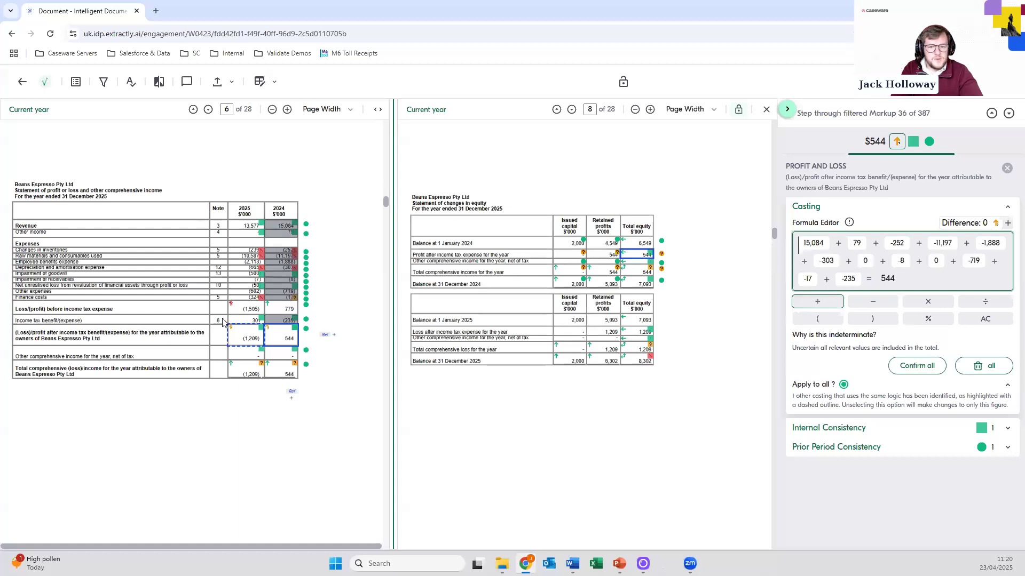
{"action": "left_click", "coordinate": [249, 310]}
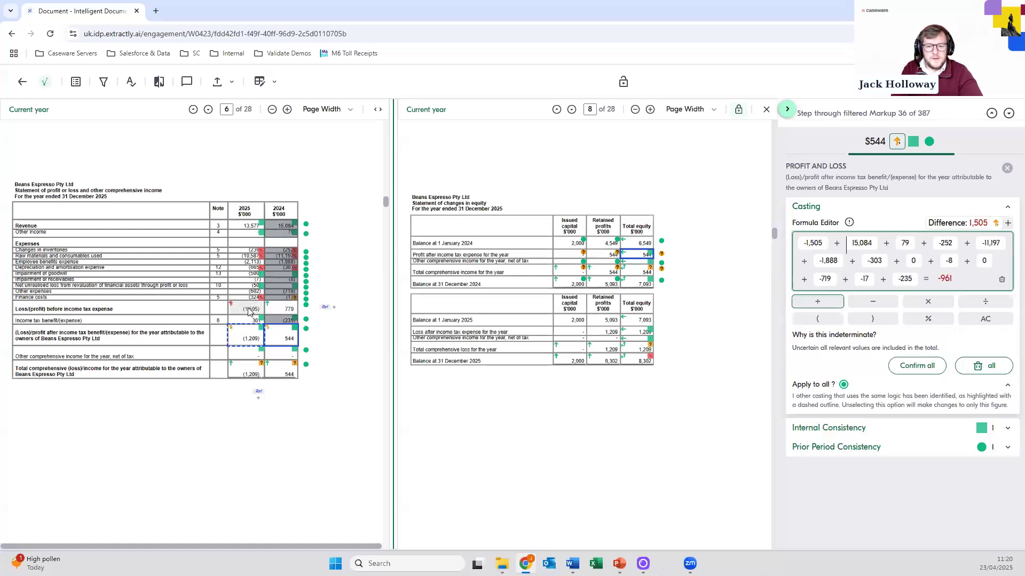
{"action": "left_click", "coordinate": [240, 311]}
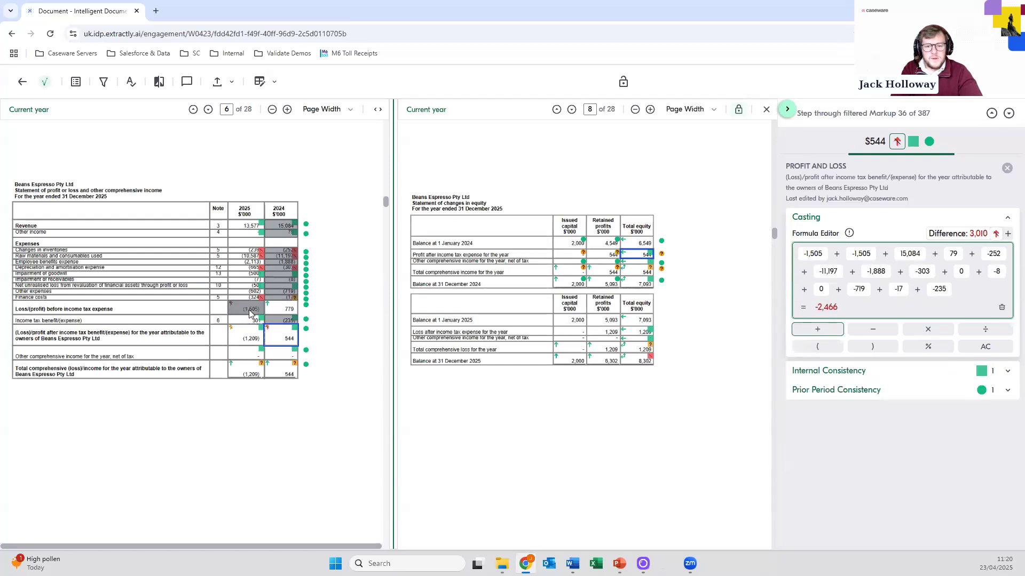
{"action": "left_click", "coordinate": [248, 311]}
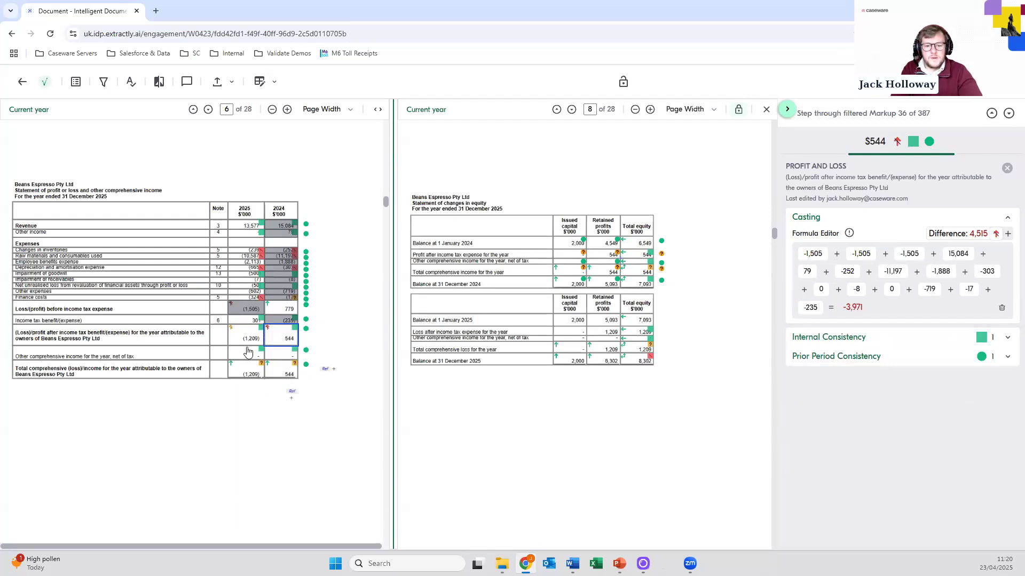
Step: Inspect the casting of the 2025 loss before income tax and review the Summary of Findings for statements and notes
{"action": "left_click", "coordinate": [249, 339]}
{"action": "left_click", "coordinate": [249, 309]}
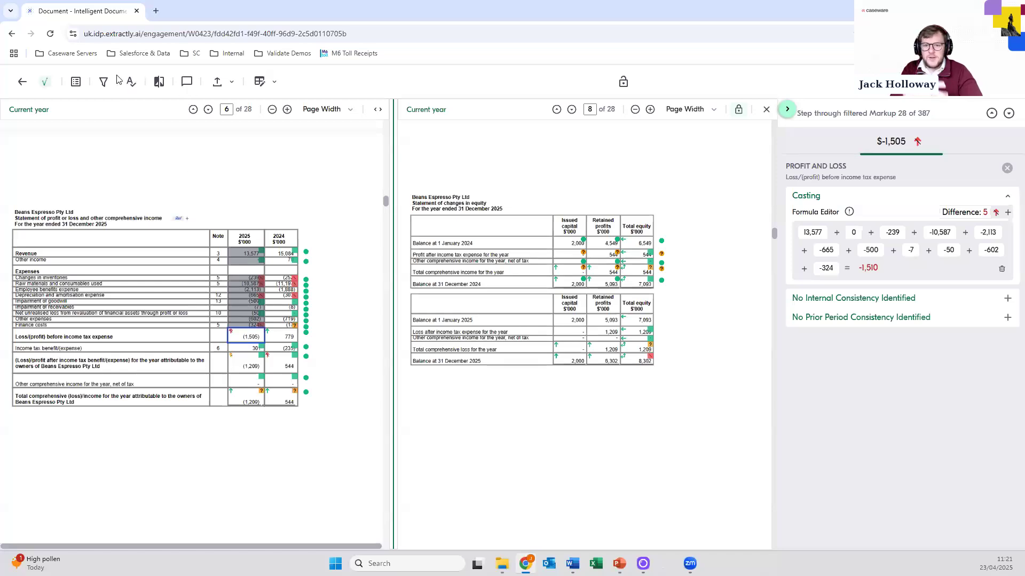
{"action": "left_click", "coordinate": [76, 82]}
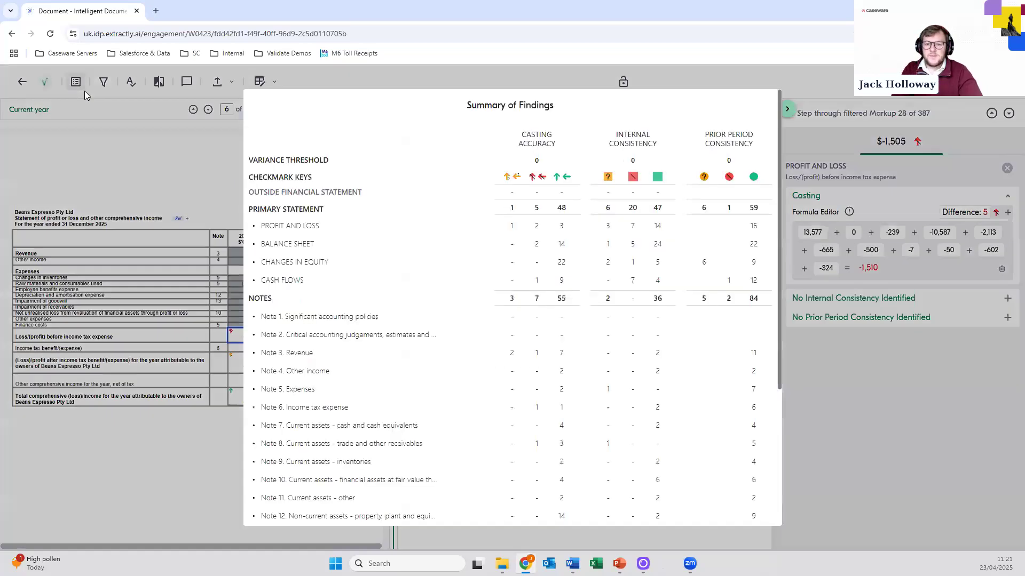
{"action": "scroll", "coordinate": [582, 251], "scroll_direction": "down", "scroll_amount": 4}
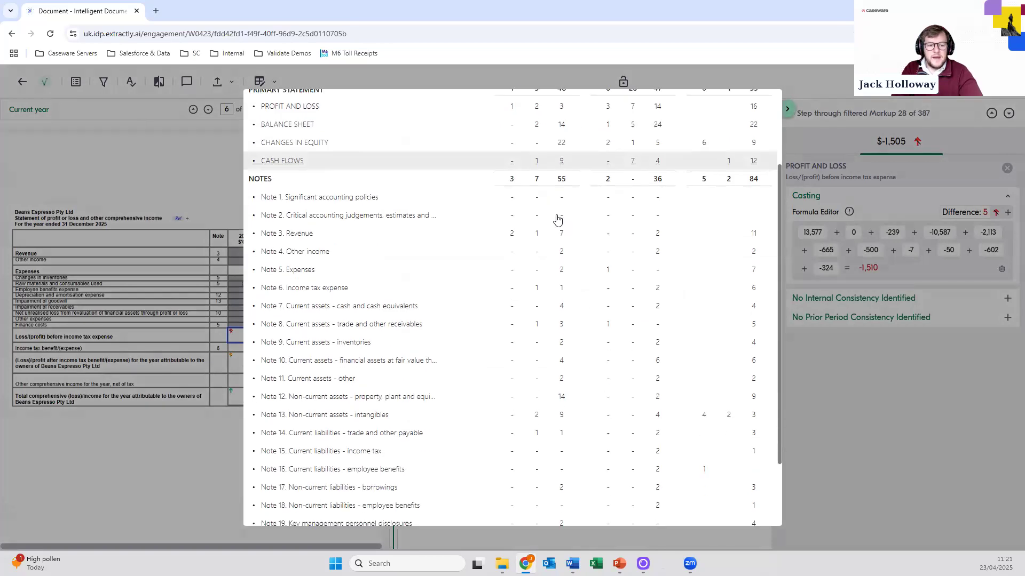
{"action": "scroll", "coordinate": [569, 409], "scroll_direction": "up", "scroll_amount": 4}
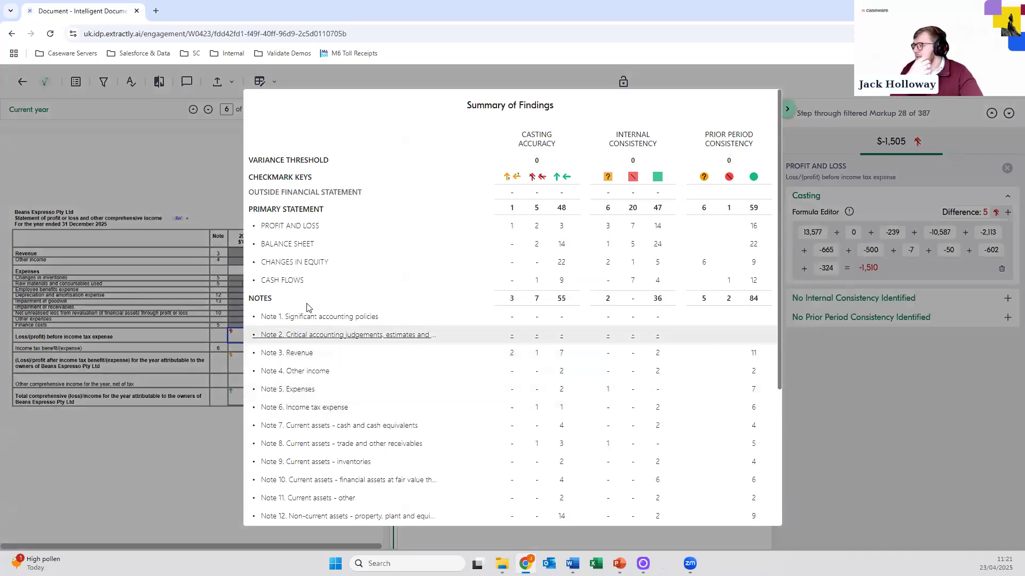
{"action": "left_click", "coordinate": [192, 174]}
Step: Filter the markups to hide the Valids, keeping only Indeterminates and Errors
{"action": "left_click", "coordinate": [104, 81]}
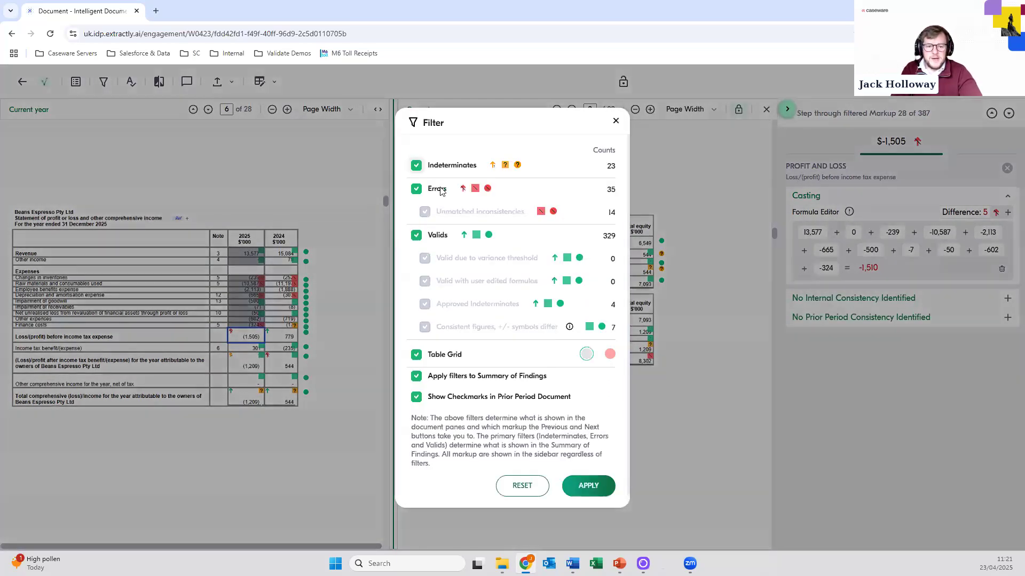
{"action": "left_click", "coordinate": [416, 235]}
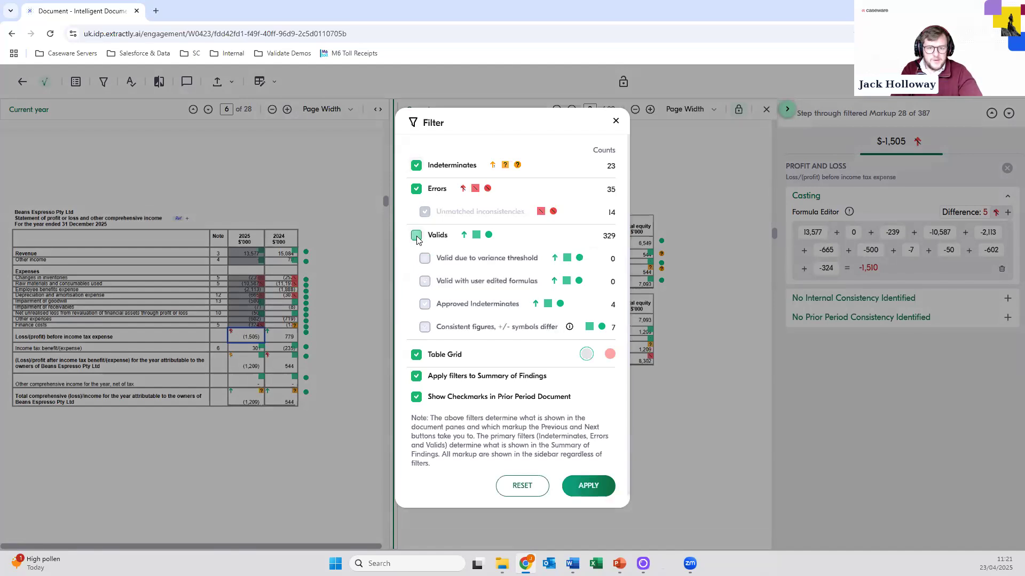
{"action": "left_click", "coordinate": [588, 486]}
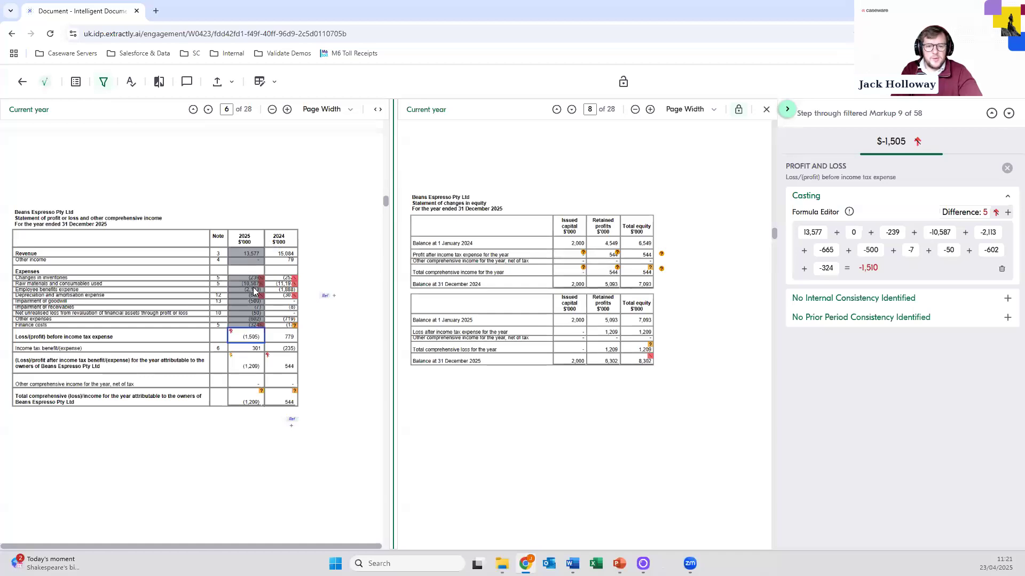
Step: Examine the internal consistency findings for the 2025 and 2024 trade and other receivables in the statement of financial position
{"action": "scroll", "coordinate": [255, 307], "scroll_direction": "down", "scroll_amount": 1}
{"action": "scroll", "coordinate": [254, 306], "scroll_direction": "down", "scroll_amount": 6}
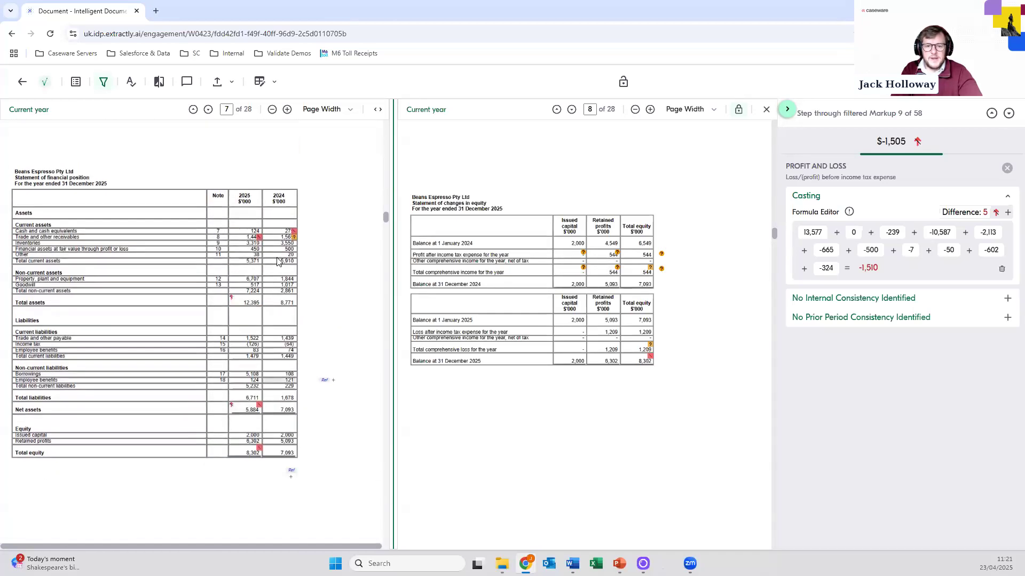
{"action": "left_click", "coordinate": [250, 238]}
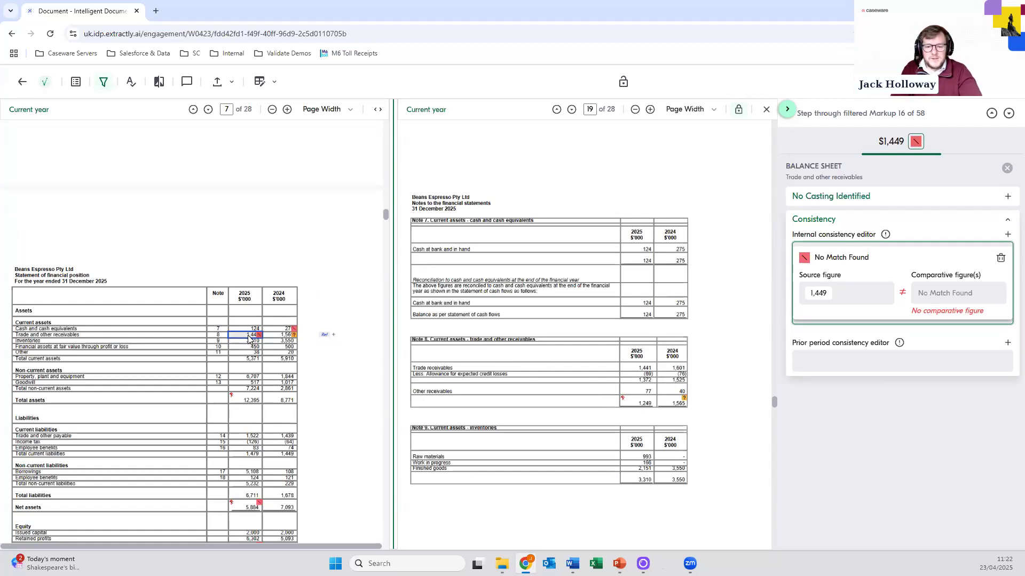
{"action": "left_click", "coordinate": [285, 337]}
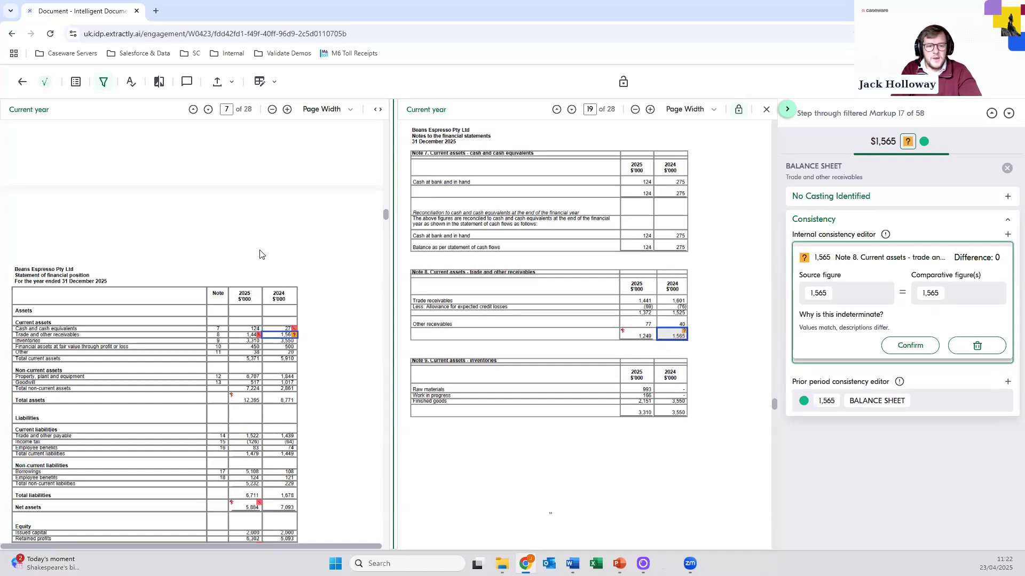
Step: Reset the markup filter so that Valids are shown again alongside Indeterminates and Errors
{"action": "scroll", "coordinate": [259, 256], "scroll_direction": "down", "scroll_amount": 3}
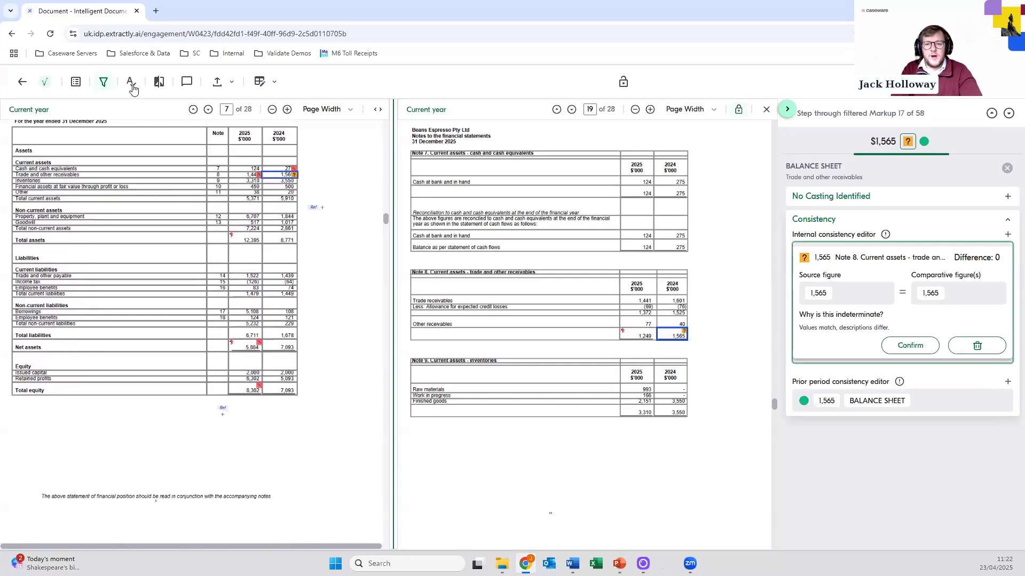
{"action": "left_click", "coordinate": [103, 81]}
{"action": "left_click", "coordinate": [416, 235]}
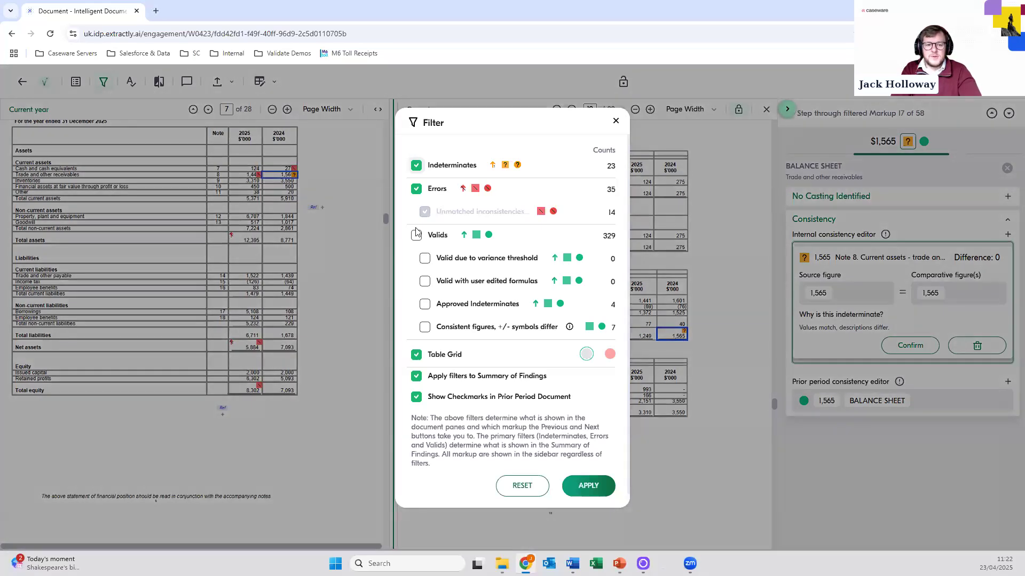
{"action": "left_click", "coordinate": [521, 485]}
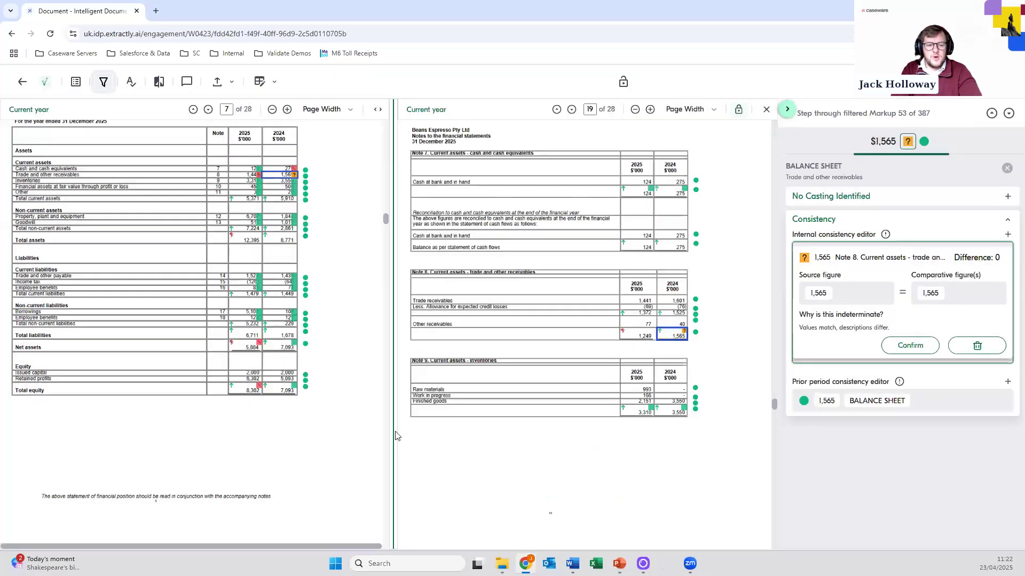
Step: Add the comment "This is incorrect" at the 2025 total liabilities figure in the statement of financial position
{"action": "scroll", "coordinate": [275, 458], "scroll_direction": "up", "scroll_amount": 1}
{"action": "scroll", "coordinate": [276, 459], "scroll_direction": "up", "scroll_amount": 1}
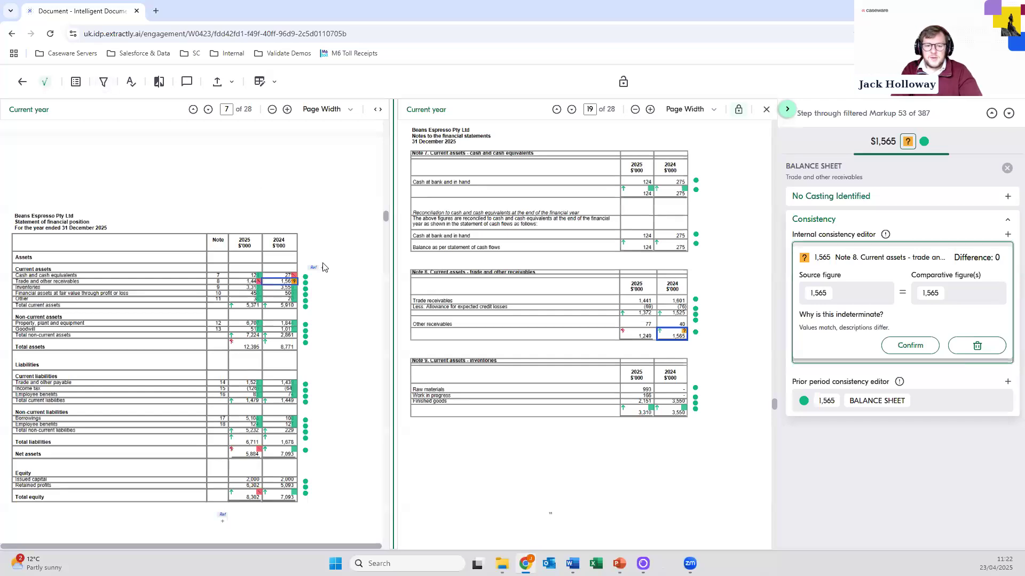
{"action": "scroll", "coordinate": [323, 264], "scroll_direction": "down", "scroll_amount": 1}
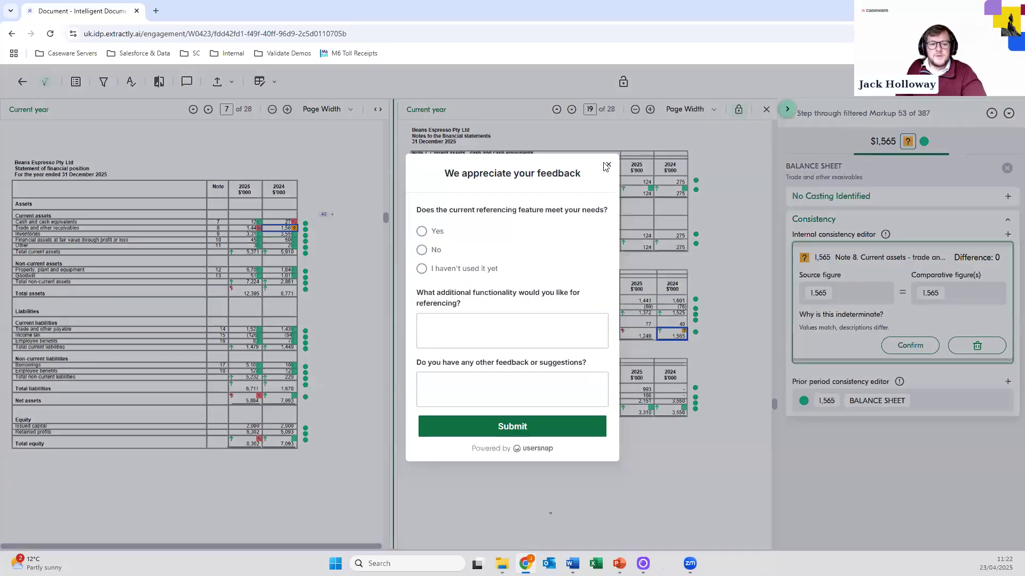
{"action": "left_click", "coordinate": [608, 164]}
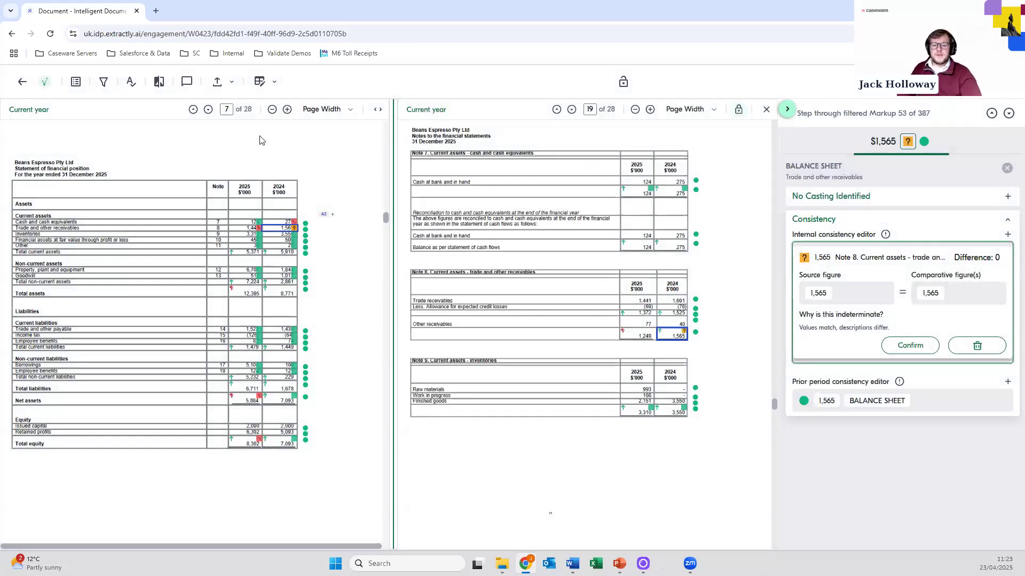
{"action": "left_click", "coordinate": [186, 83]}
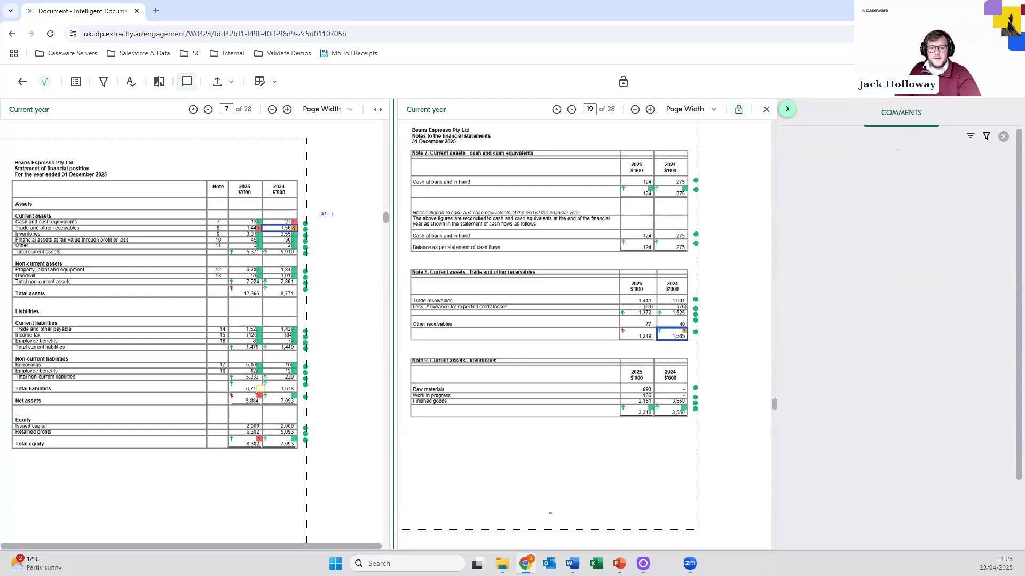
{"action": "left_click", "coordinate": [248, 396]}
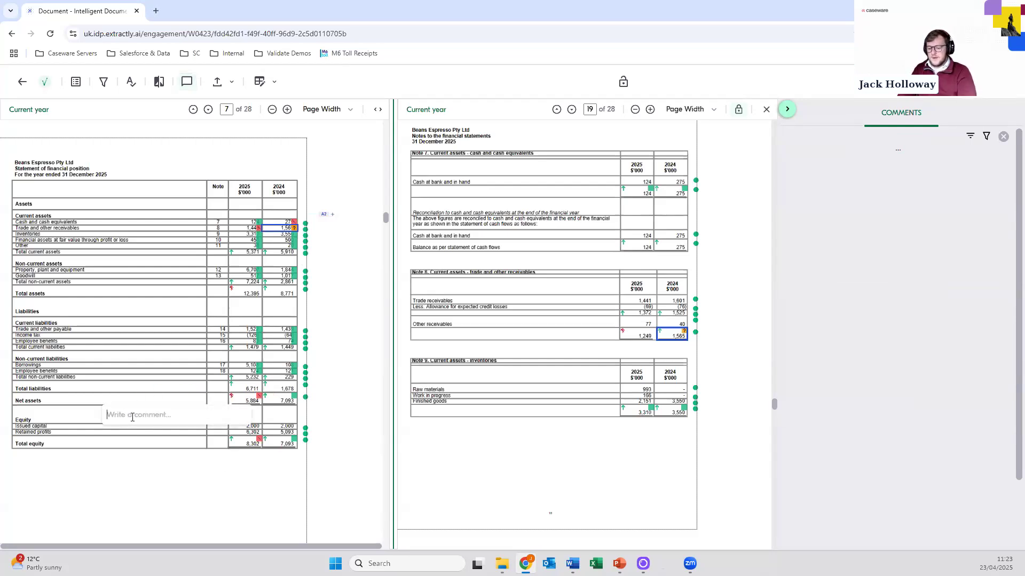
{"action": "type", "text": "This is inc"}
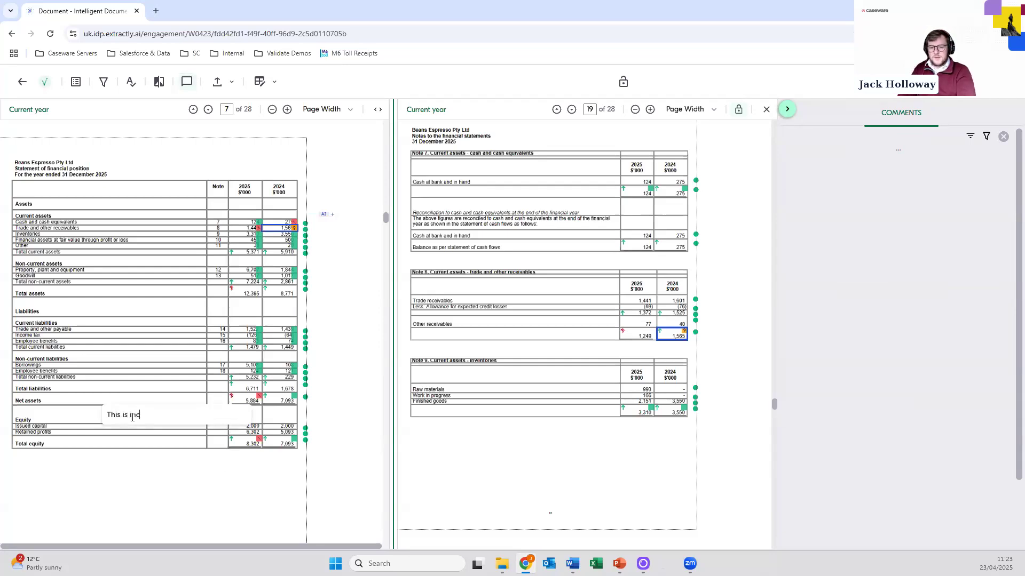
{"action": "type", "text": "orrect"}
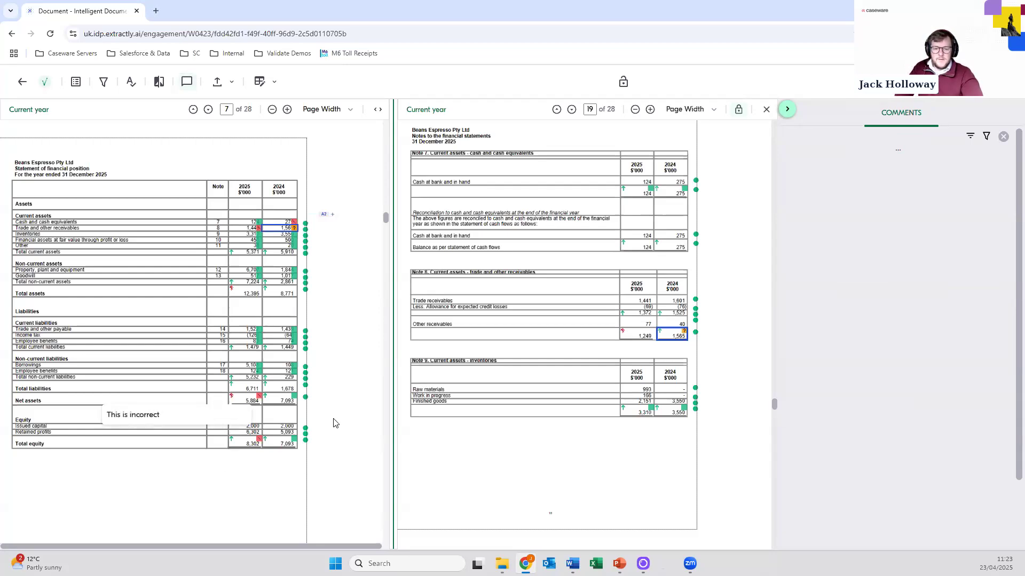
{"action": "key", "text": "Return"}
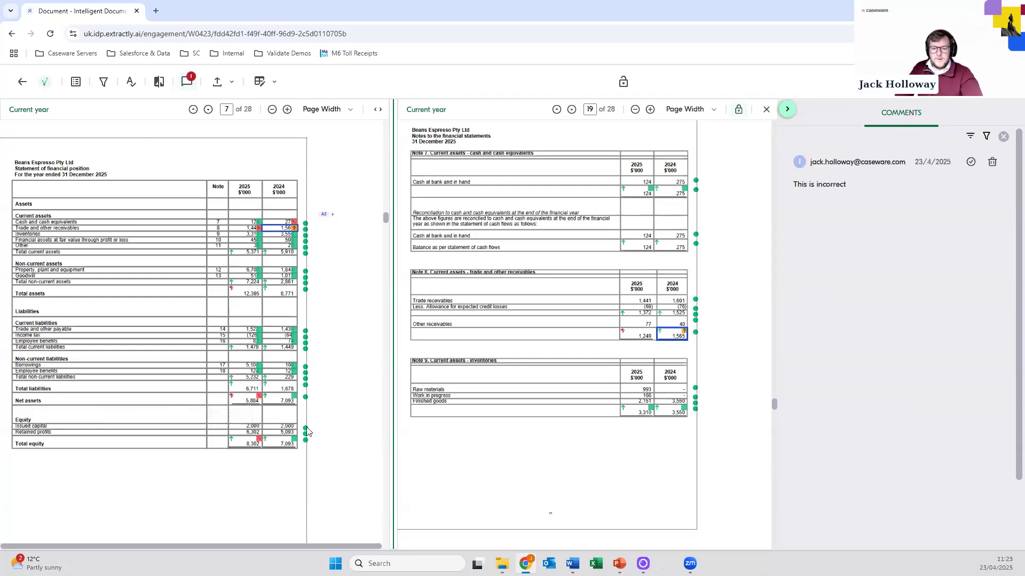
Step: Open the total liabilities comment and view the colleagues who can be mentioned in a reply, without posting one
{"action": "left_click", "coordinate": [253, 404]}
{"action": "left_click", "coordinate": [251, 391]}
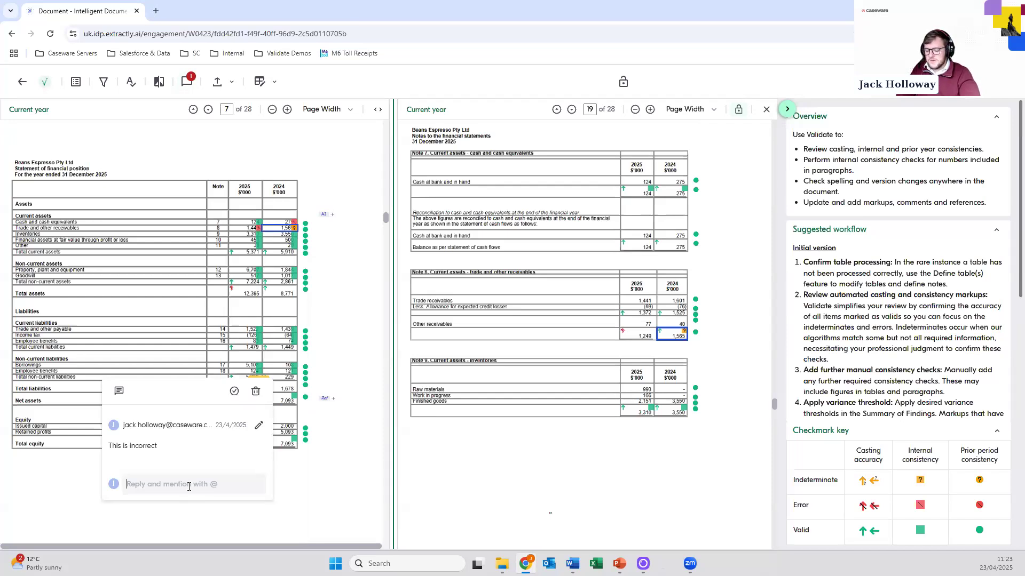
{"action": "type", "text": "@"}
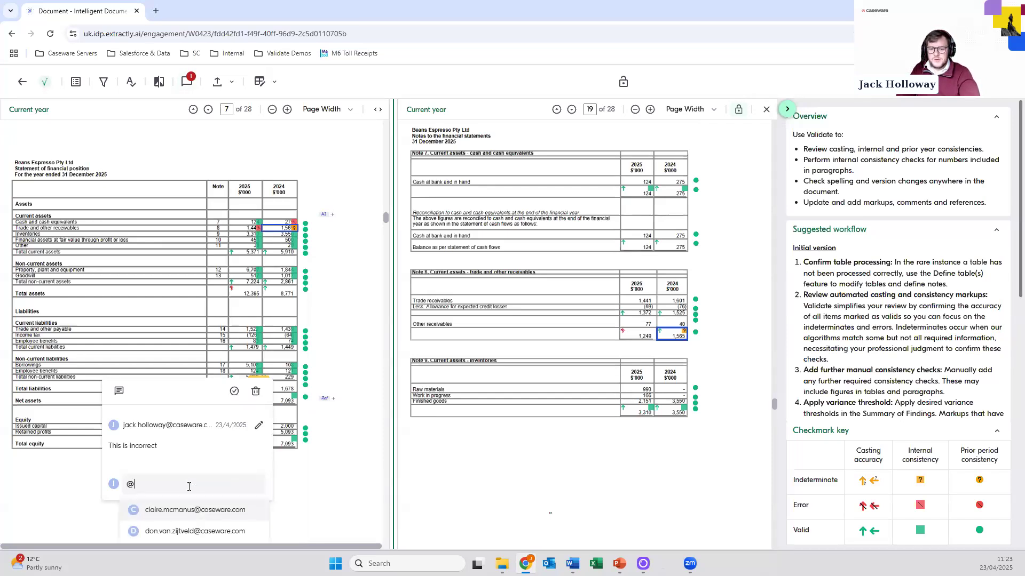
{"action": "key", "text": "BackSpace"}
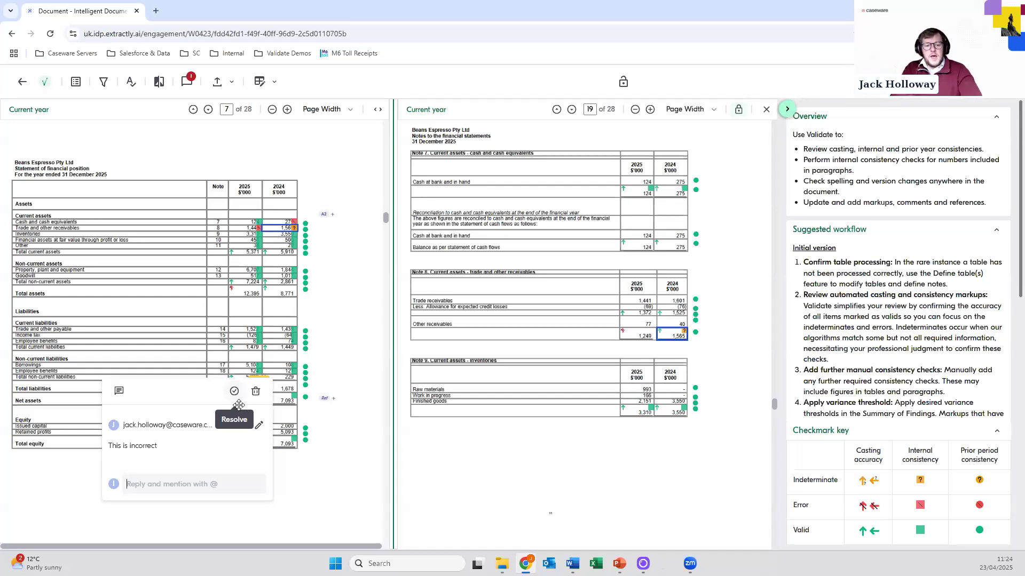
{"action": "left_click", "coordinate": [236, 396]}
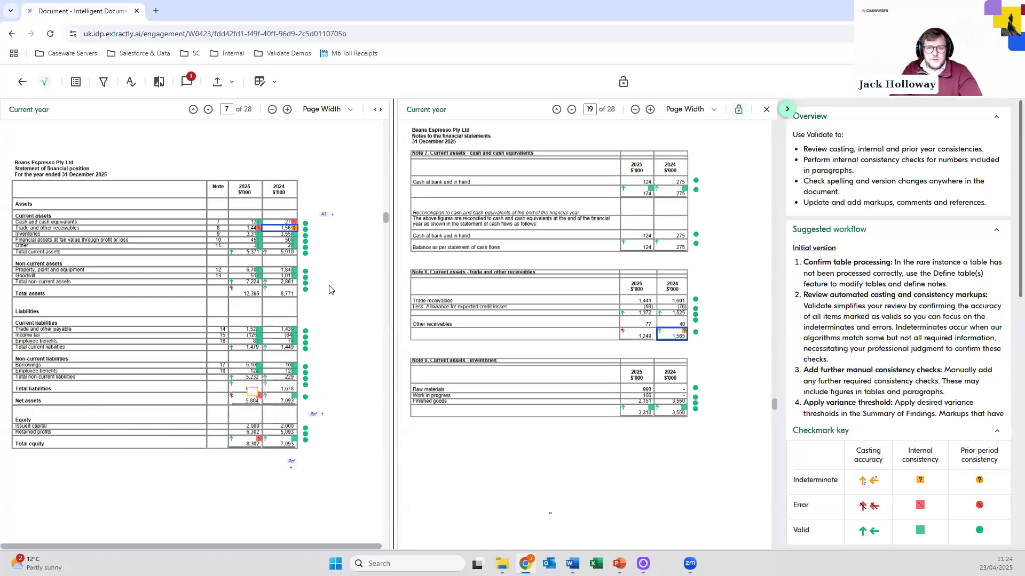
Step: Upload and process 31 Dec 2025 - Beans Espresso Draft FS - V2.pdf for annual review, allocating it to the existing BEANS ESPRESSO PTY LTD entity
{"action": "left_click", "coordinate": [21, 85]}
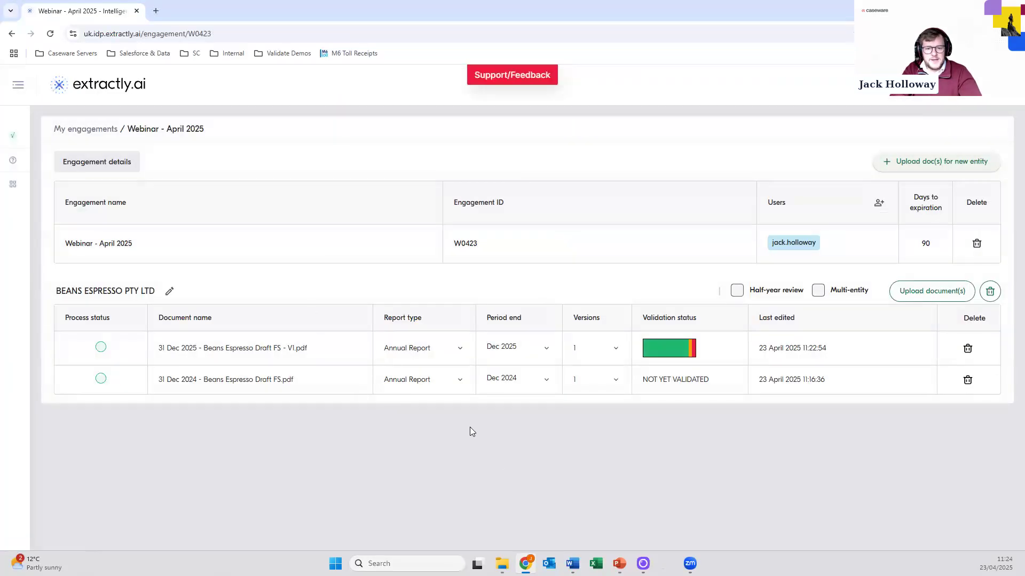
{"action": "left_click", "coordinate": [917, 163]}
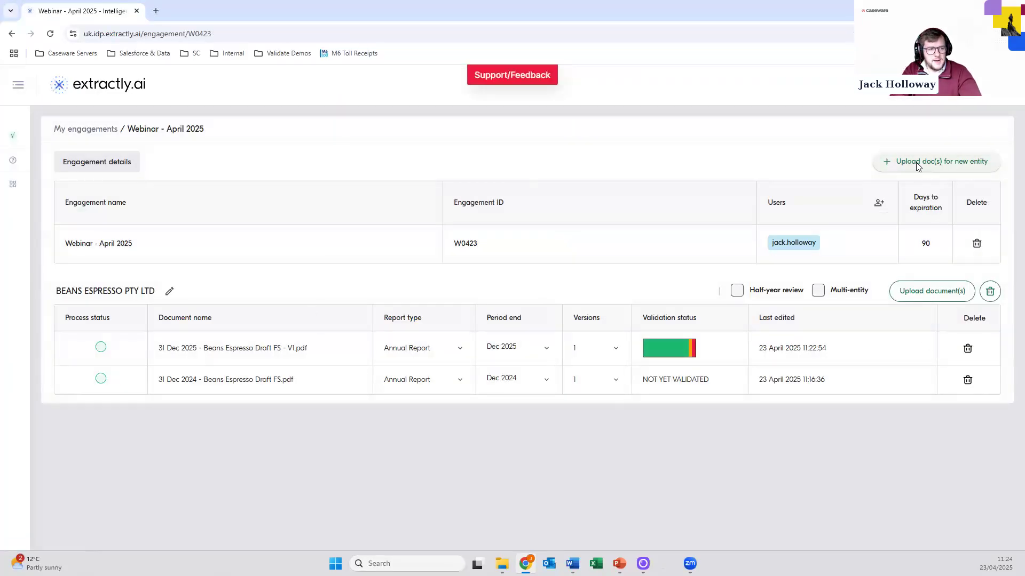
{"action": "left_click", "coordinate": [768, 394]}
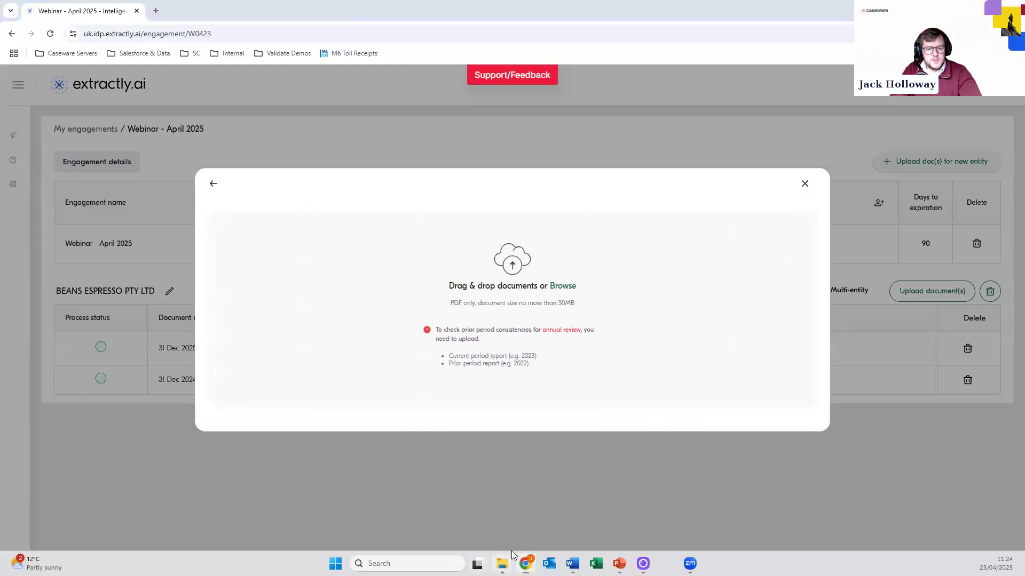
{"action": "left_click", "coordinate": [501, 564]}
{"action": "left_click_drag", "start_coordinate": [807, 293], "coordinate": [443, 331]}
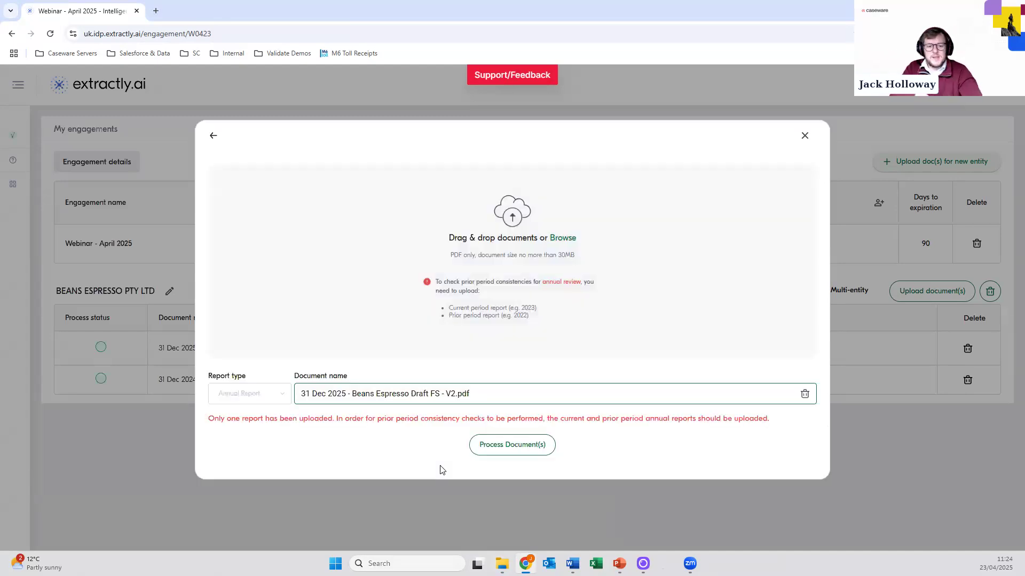
{"action": "left_click", "coordinate": [501, 443]}
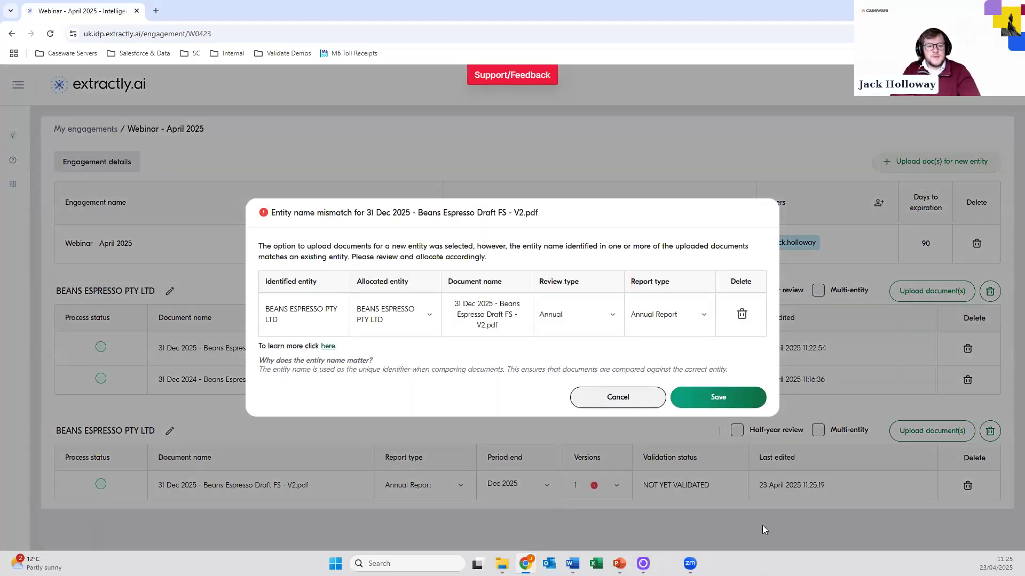
{"action": "left_click", "coordinate": [717, 395]}
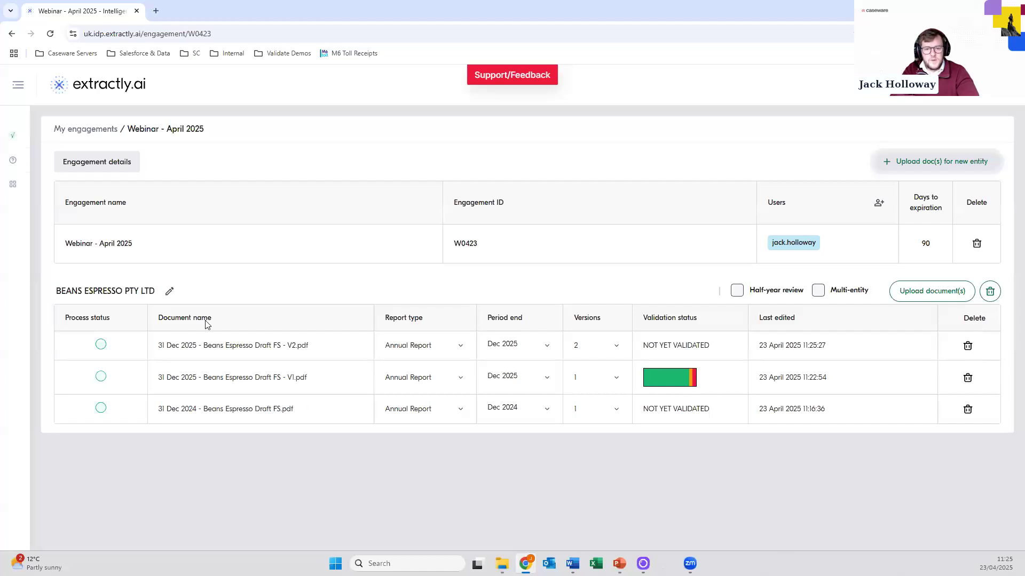
Step: Open the V2 draft financial statements and review the Summary of Findings for the primary statements and notes
{"action": "left_click", "coordinate": [210, 347]}
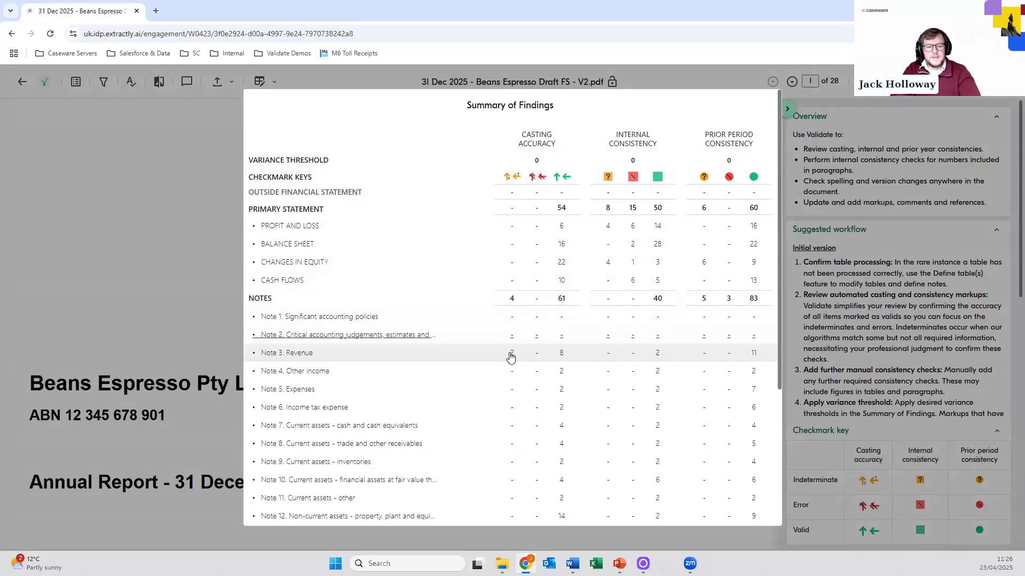
{"action": "scroll", "coordinate": [582, 259], "scroll_direction": "down", "scroll_amount": 4}
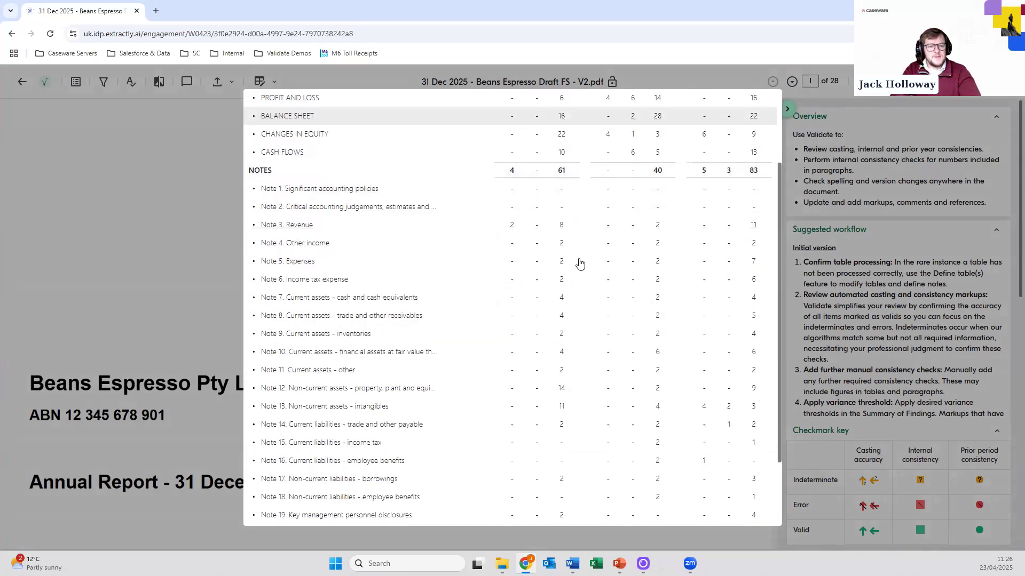
{"action": "scroll", "coordinate": [584, 263], "scroll_direction": "up", "scroll_amount": 2}
{"action": "scroll", "coordinate": [533, 297], "scroll_direction": "down", "scroll_amount": 3}
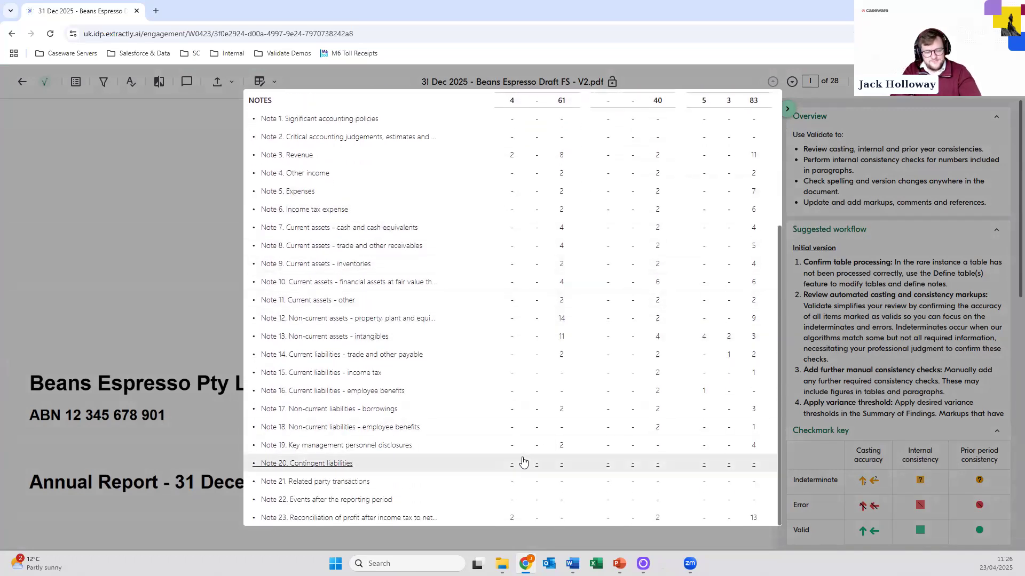
{"action": "scroll", "coordinate": [523, 462], "scroll_direction": "up", "scroll_amount": 4}
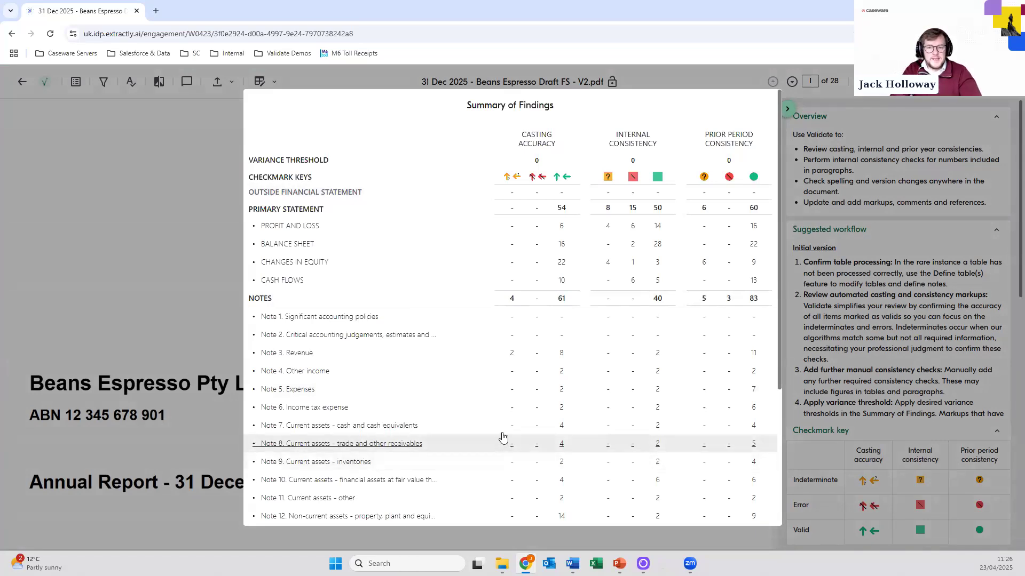
{"action": "left_click", "coordinate": [176, 198]}
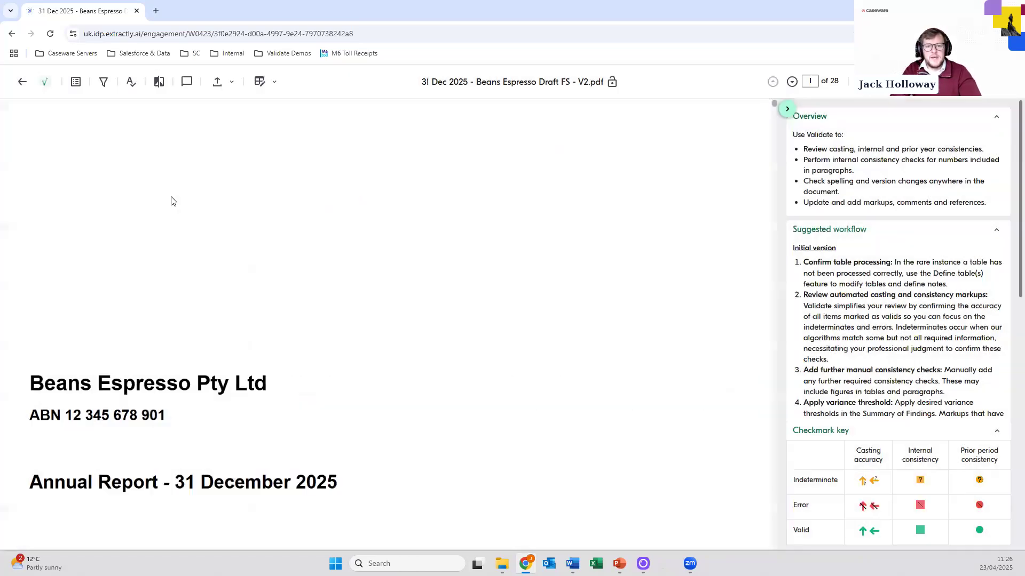
Step: Compare Version 2 with Version 1 and approve the changed 2025 loss before income tax and total assets figures
{"action": "left_click", "coordinate": [159, 82]}
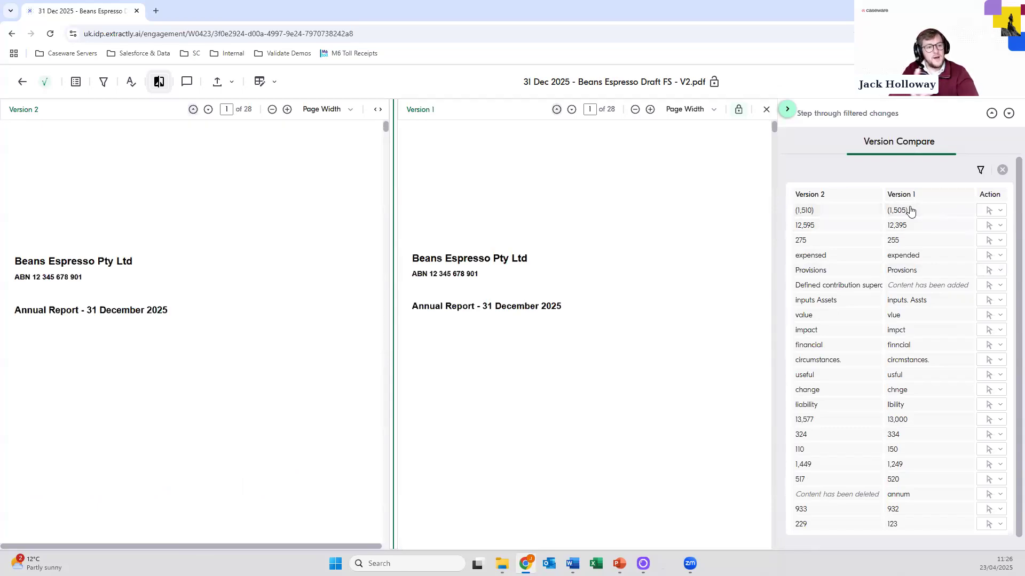
{"action": "left_click", "coordinate": [837, 213]}
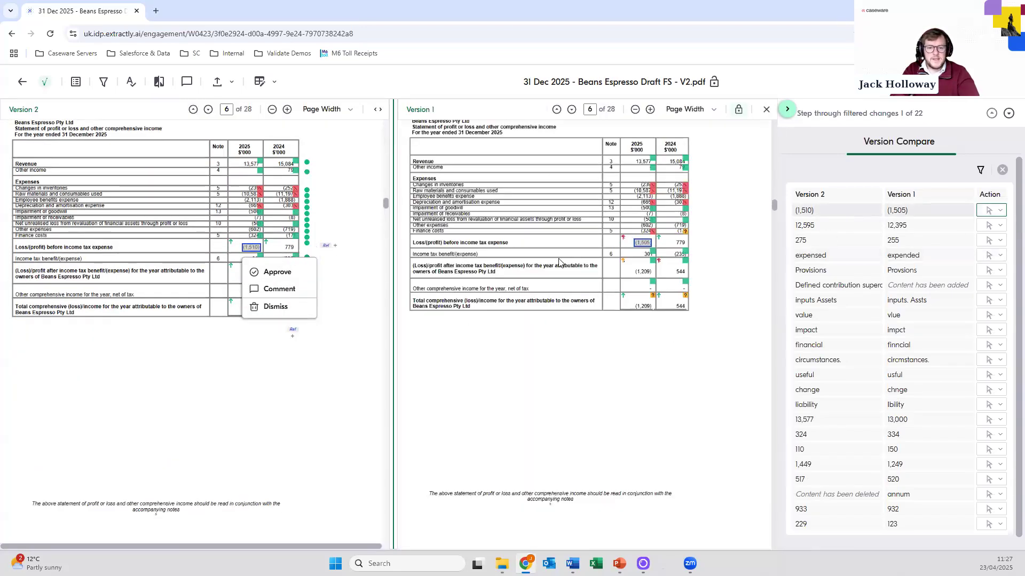
{"action": "left_click", "coordinate": [275, 275]}
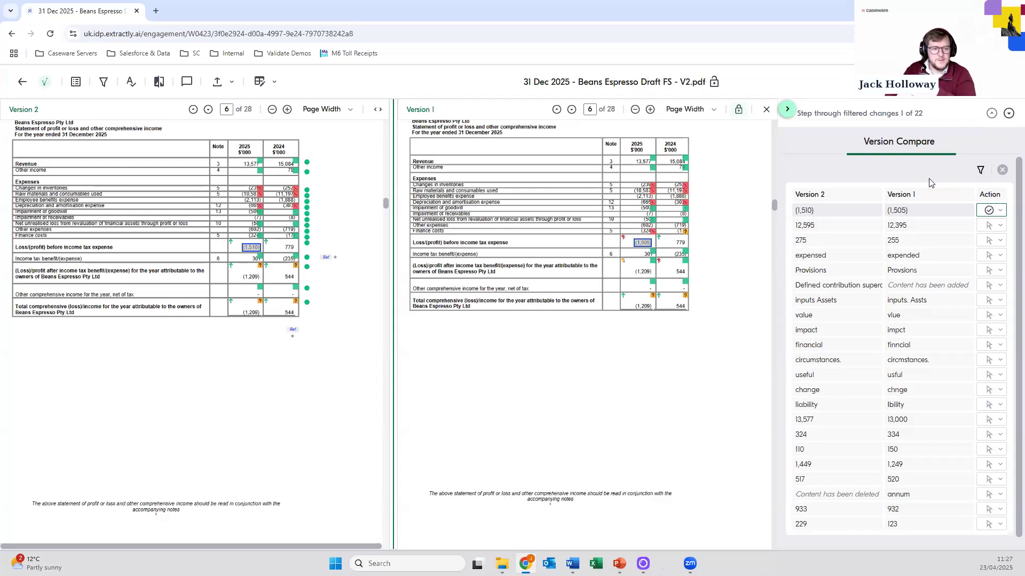
{"action": "left_click", "coordinate": [909, 231]}
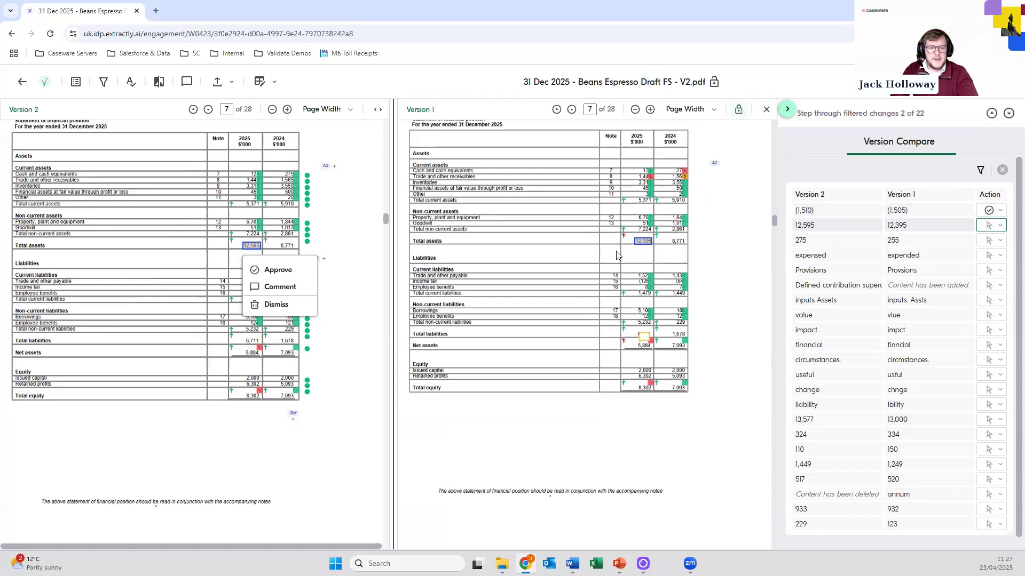
{"action": "left_click", "coordinate": [275, 273]}
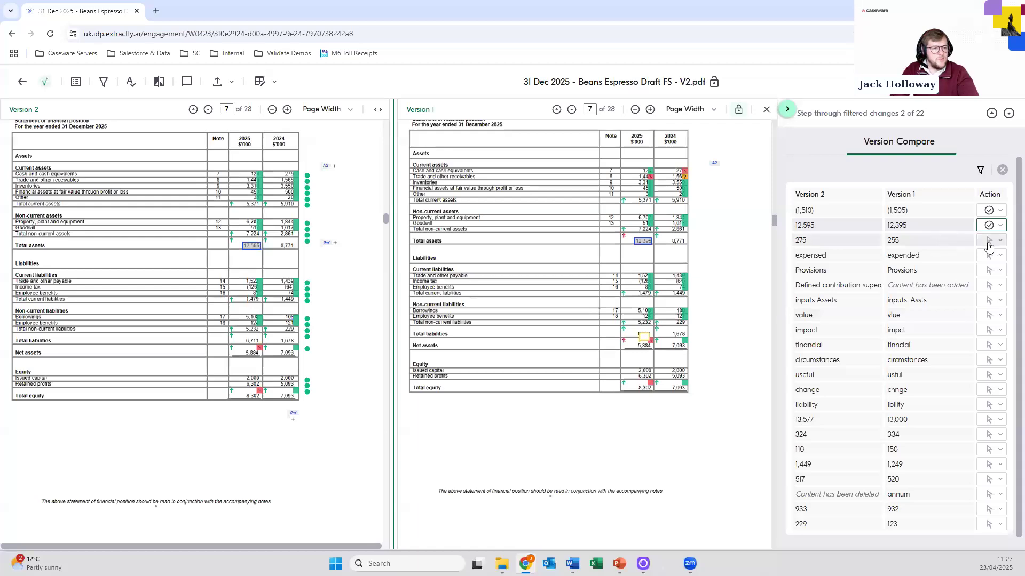
Step: Approve the changed 2024 closing cash figure in the cash flow statement and the "expensed" wording in the finance costs policy
{"action": "left_click", "coordinate": [932, 243]}
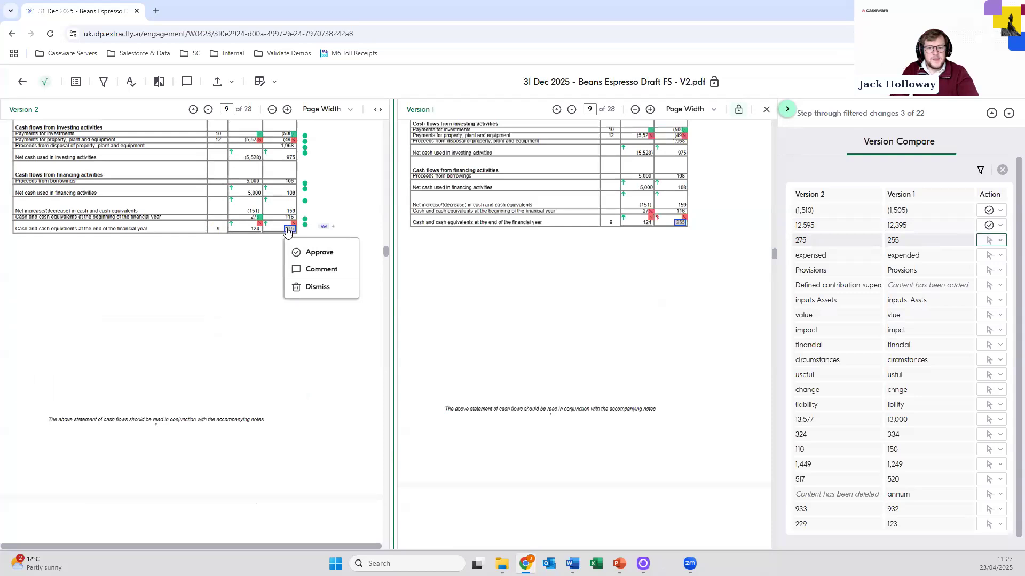
{"action": "left_click", "coordinate": [993, 240]}
{"action": "left_click", "coordinate": [958, 265]}
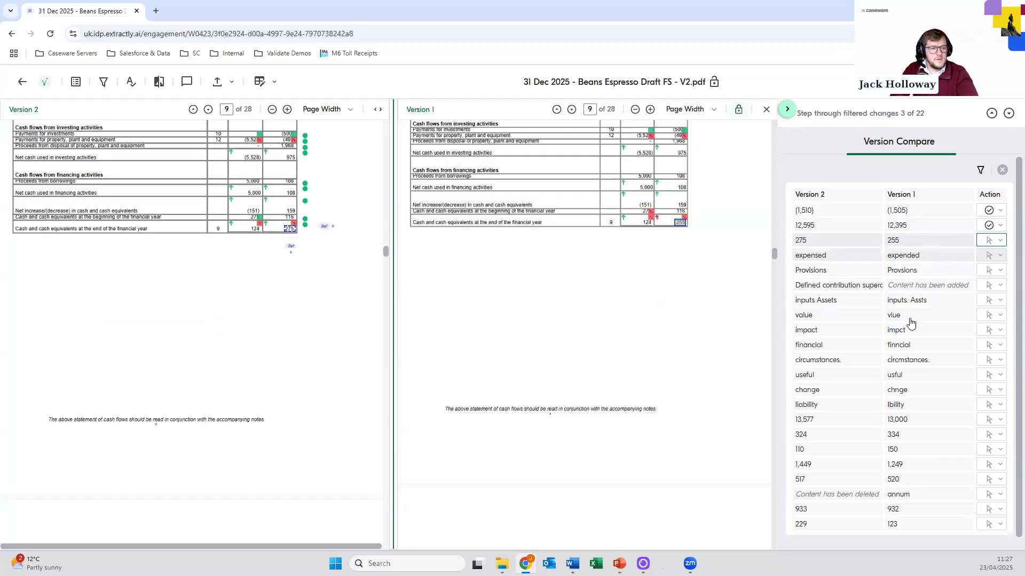
{"action": "left_click", "coordinate": [836, 257]}
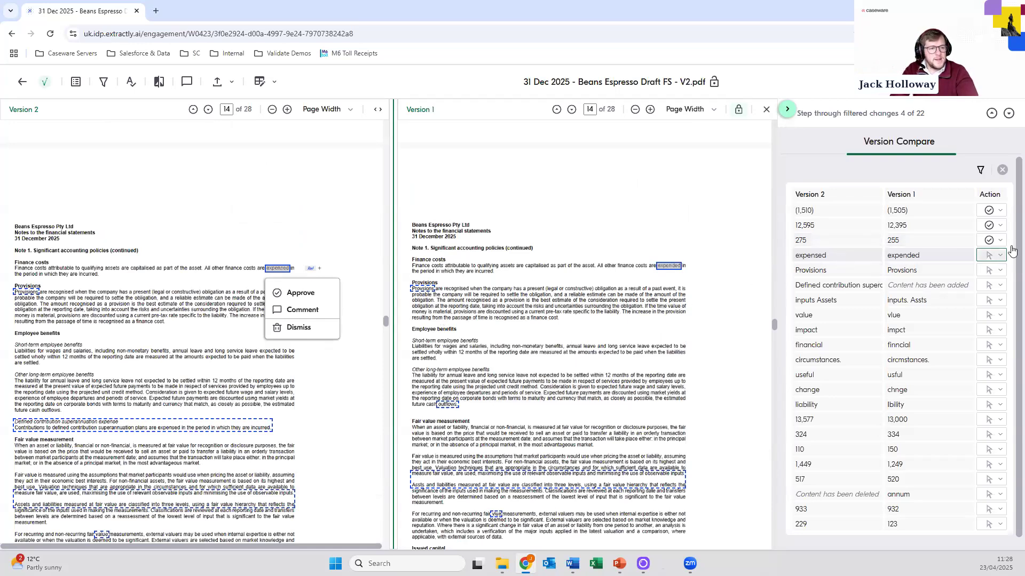
{"action": "left_click", "coordinate": [996, 261]}
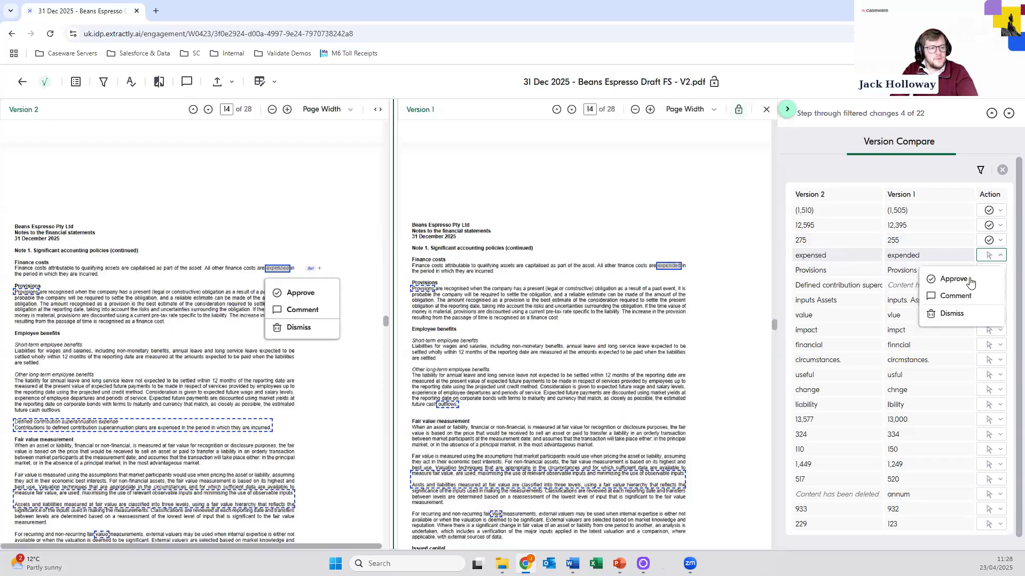
{"action": "left_click", "coordinate": [935, 275]}
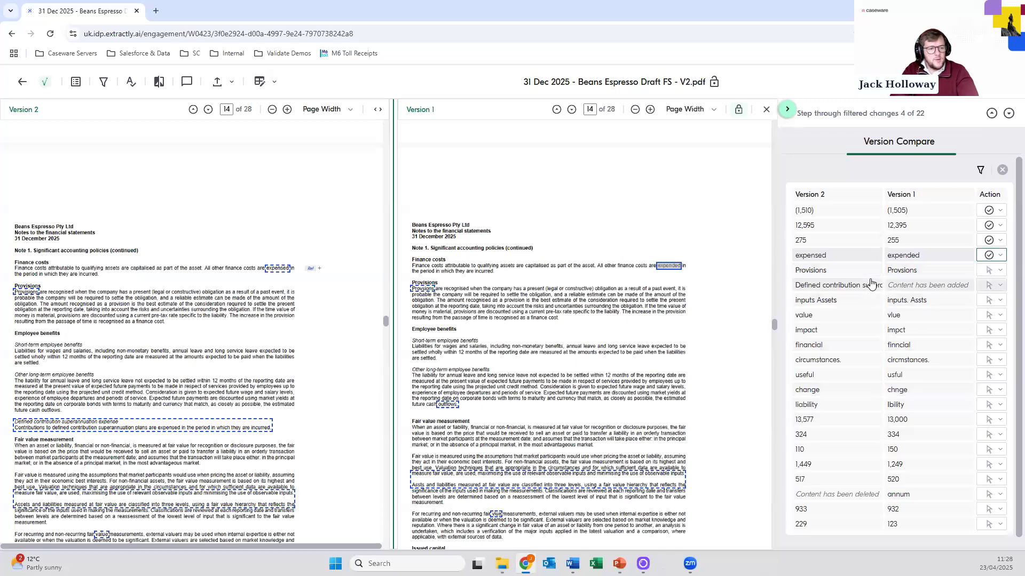
Step: Inspect the added defined contribution superannuation paragraph and approve the deletion of "annum" from the goodwill cash flow assumptions
{"action": "left_click", "coordinate": [901, 289]}
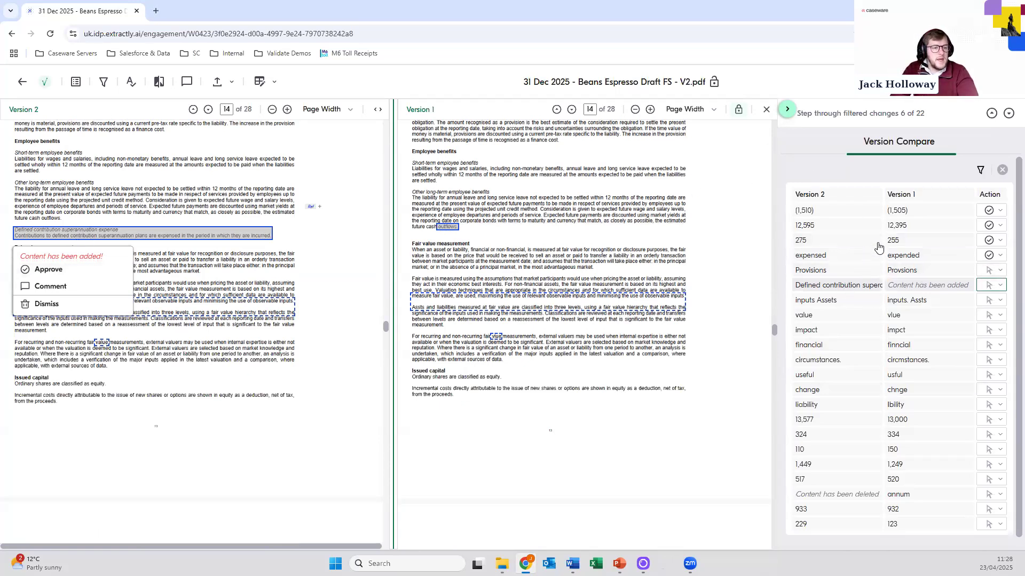
{"action": "scroll", "coordinate": [870, 347], "scroll_direction": "down", "scroll_amount": 1}
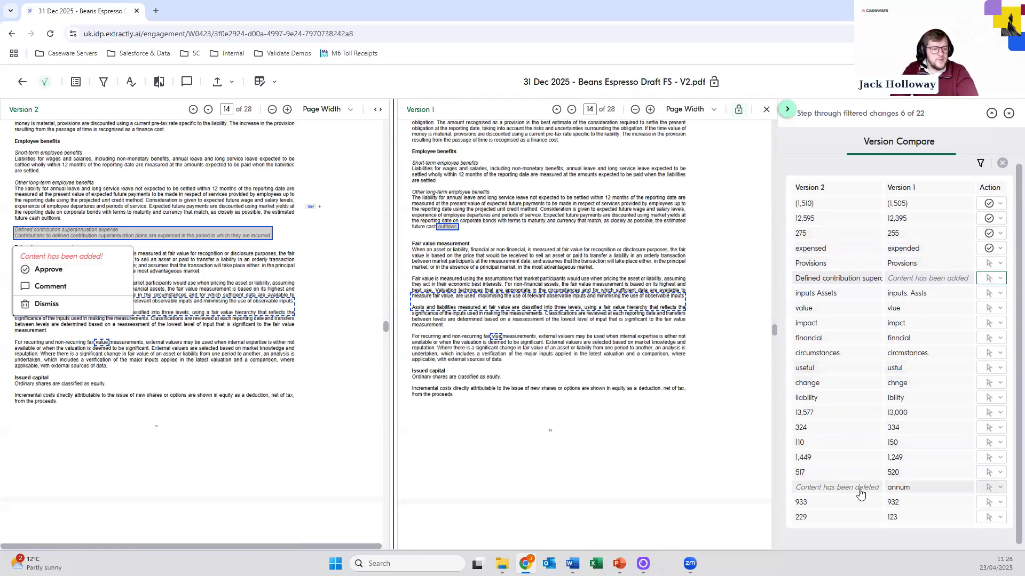
{"action": "left_click", "coordinate": [861, 490]}
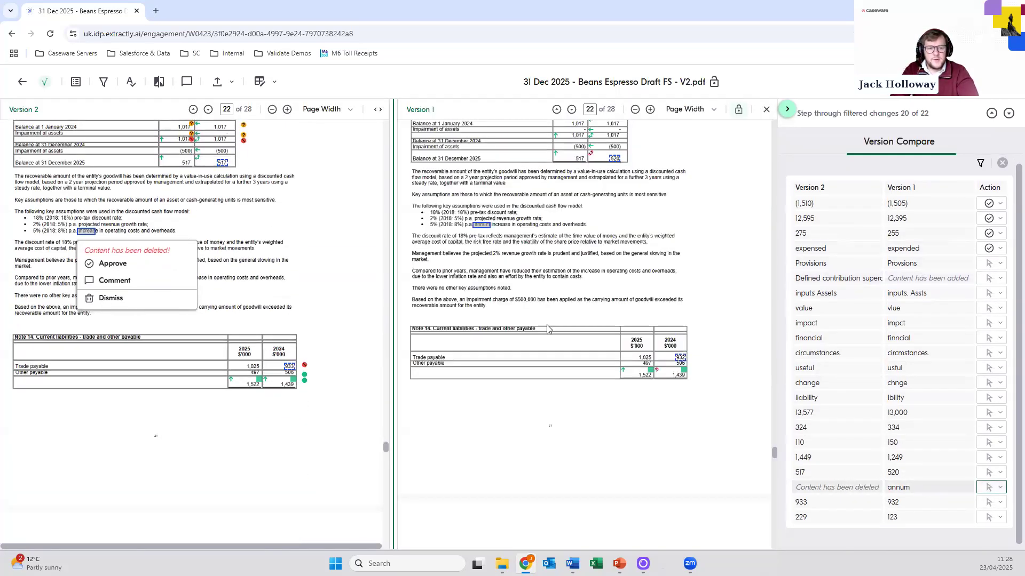
{"action": "scroll", "coordinate": [487, 238], "scroll_direction": "up", "scroll_amount": 1}
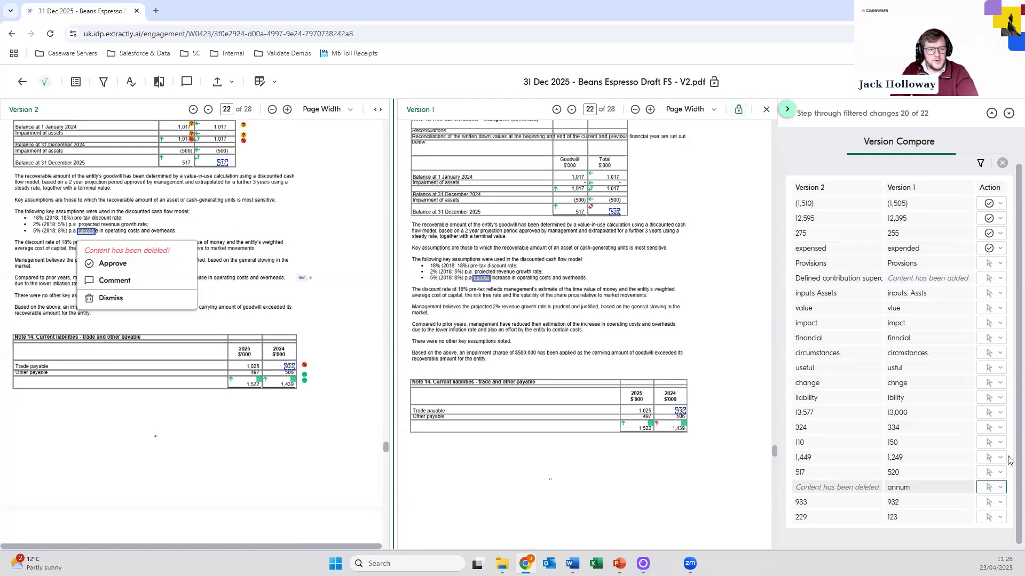
{"action": "left_click", "coordinate": [1000, 487]}
{"action": "left_click", "coordinate": [933, 434]}
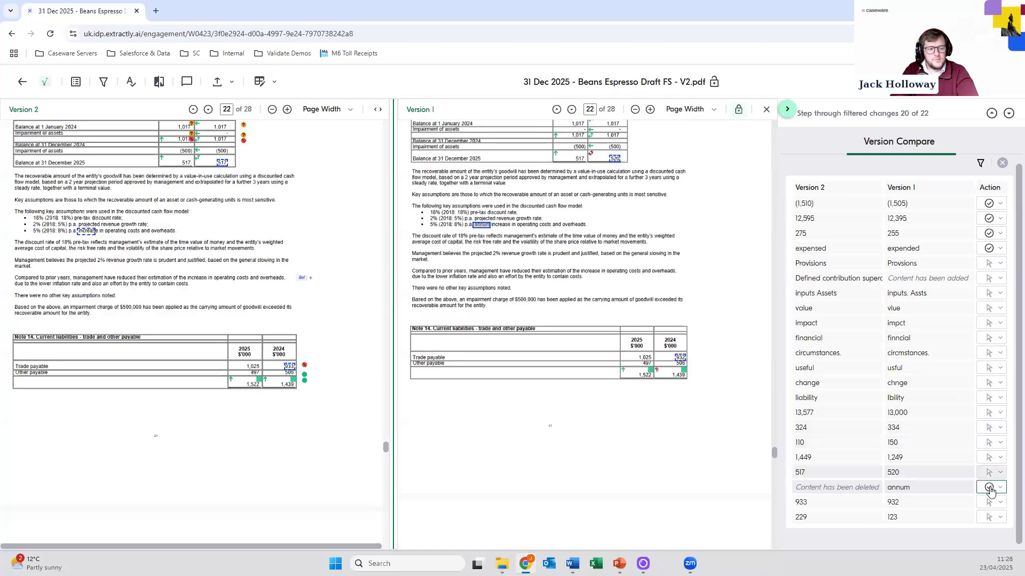
{"action": "left_click", "coordinate": [898, 339]}
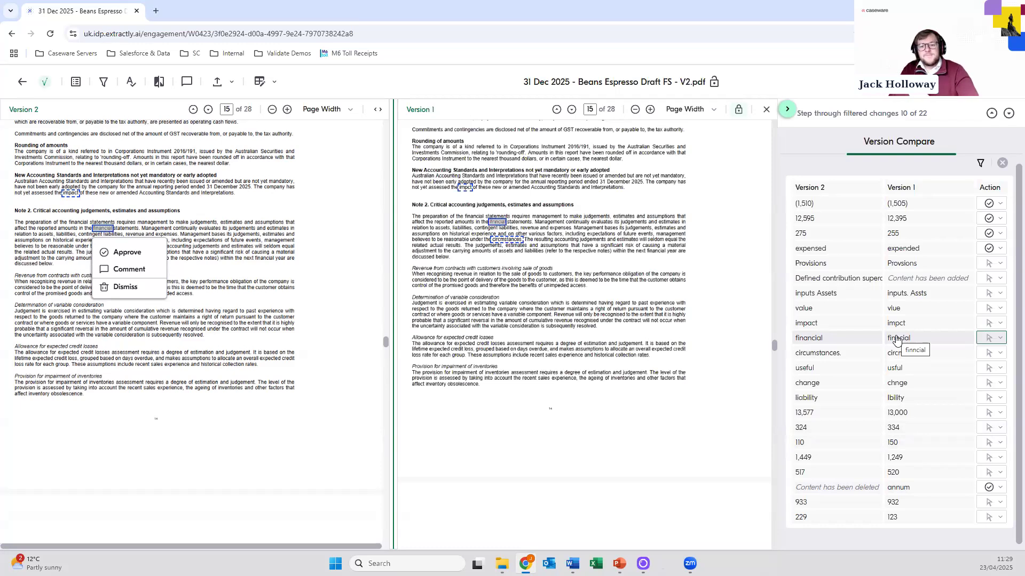
Step: Add an internal consistency check to the $1,309,000 profit figure in the directors' report's review of operations
{"action": "scroll", "coordinate": [372, 327], "scroll_direction": "up", "scroll_amount": 10}
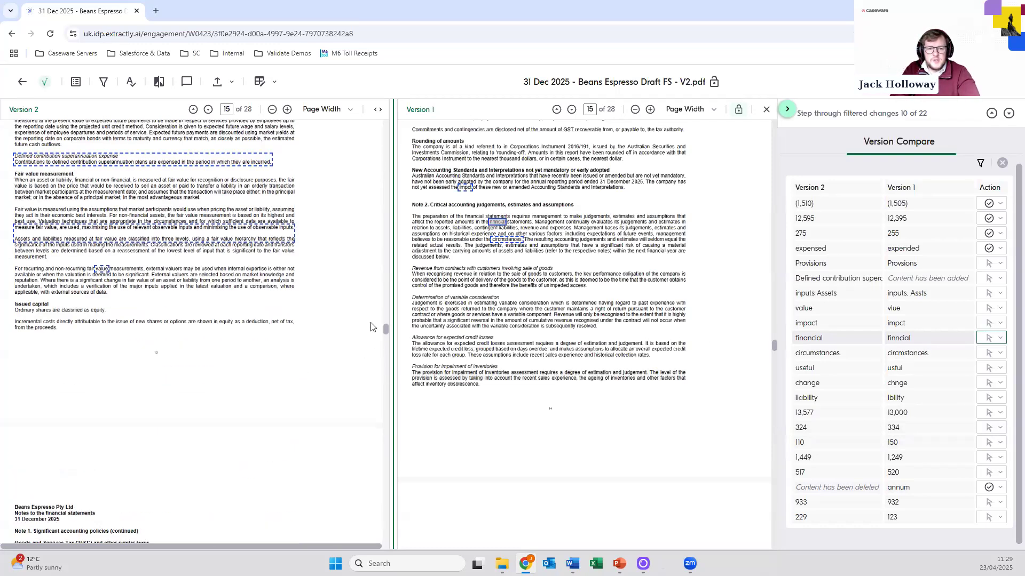
{"action": "scroll", "coordinate": [372, 327], "scroll_direction": "up", "scroll_amount": 4}
{"action": "left_click_drag", "start_coordinate": [386, 330], "coordinate": [385, 137]}
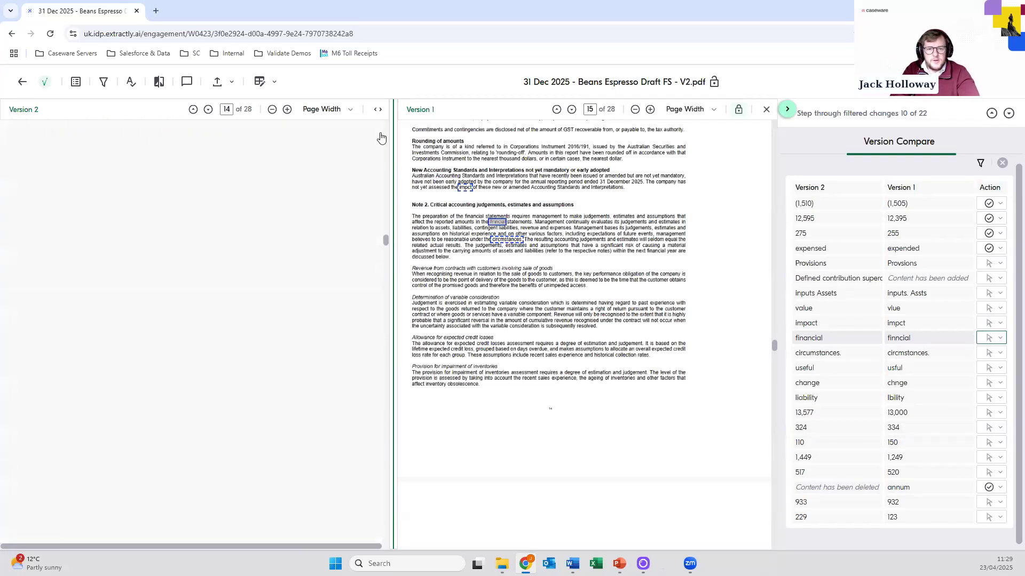
{"action": "scroll", "coordinate": [149, 300], "scroll_direction": "down", "scroll_amount": 12}
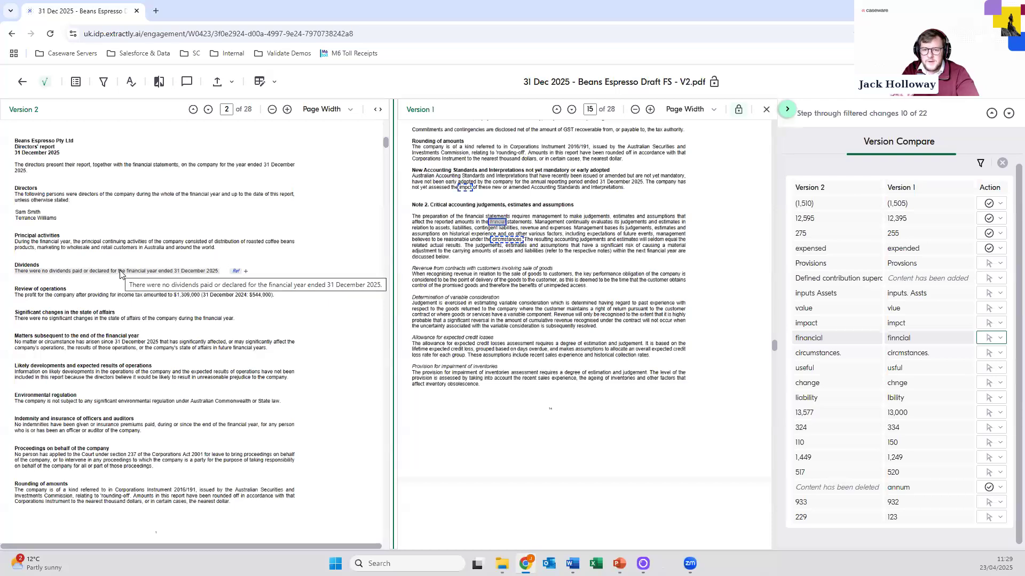
{"action": "left_click", "coordinate": [186, 297]}
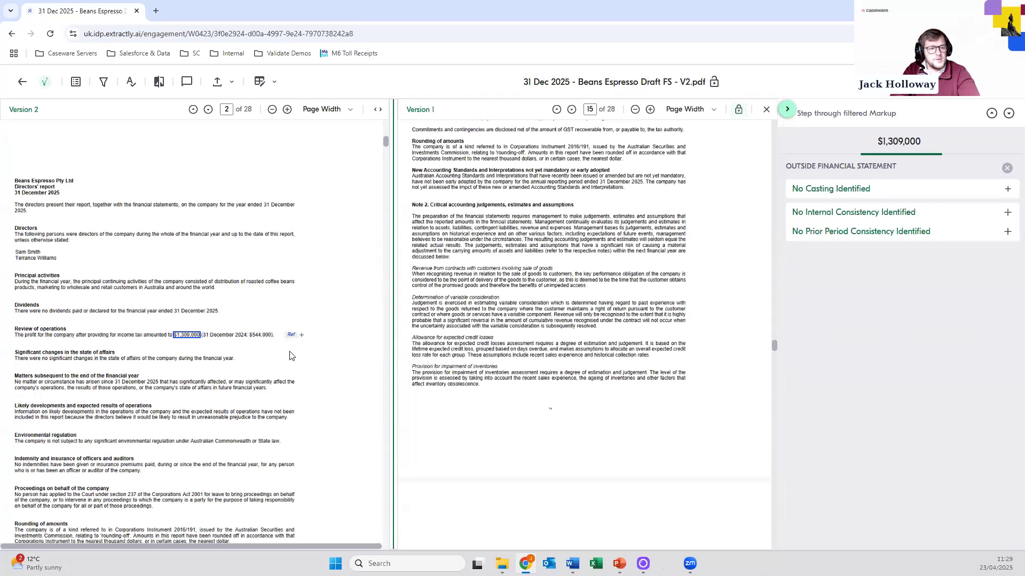
{"action": "left_click", "coordinate": [1005, 213]}
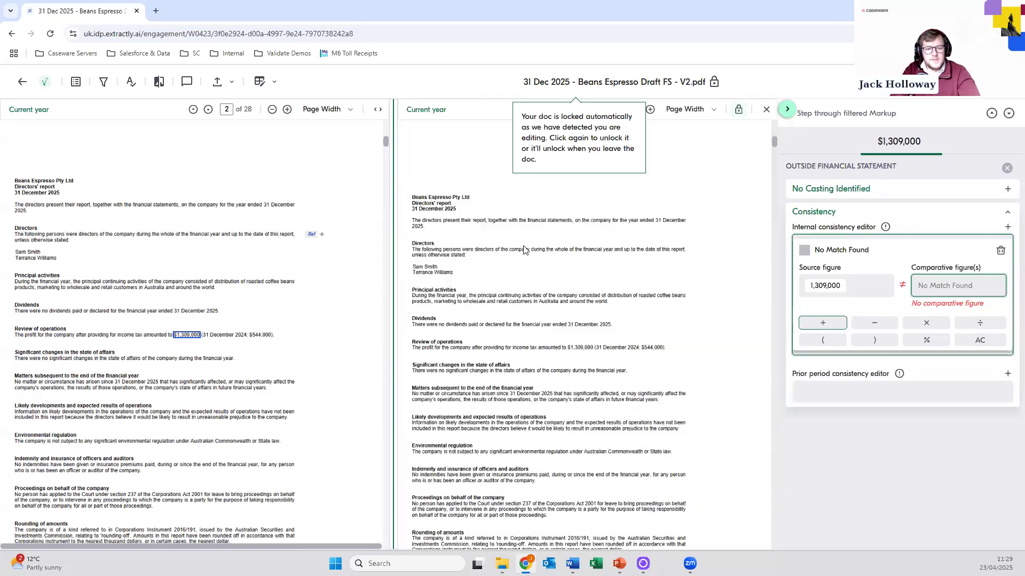
Step: Match the directors' report profit figure to the 2025 (1,209) loss after income tax in the statement of profit or loss
{"action": "scroll", "coordinate": [536, 243], "scroll_direction": "down", "scroll_amount": 6}
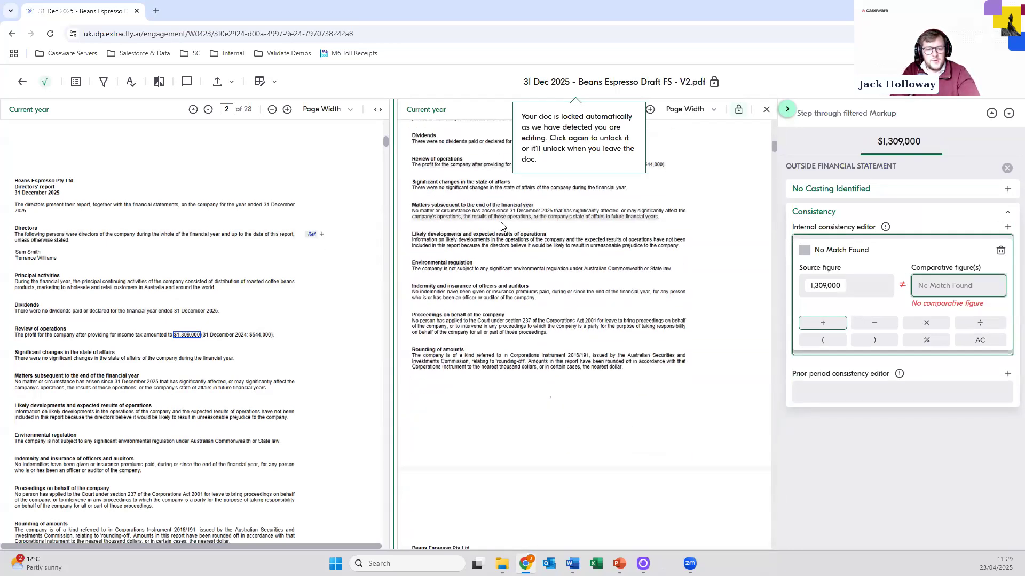
{"action": "scroll", "coordinate": [544, 244], "scroll_direction": "down", "scroll_amount": 10}
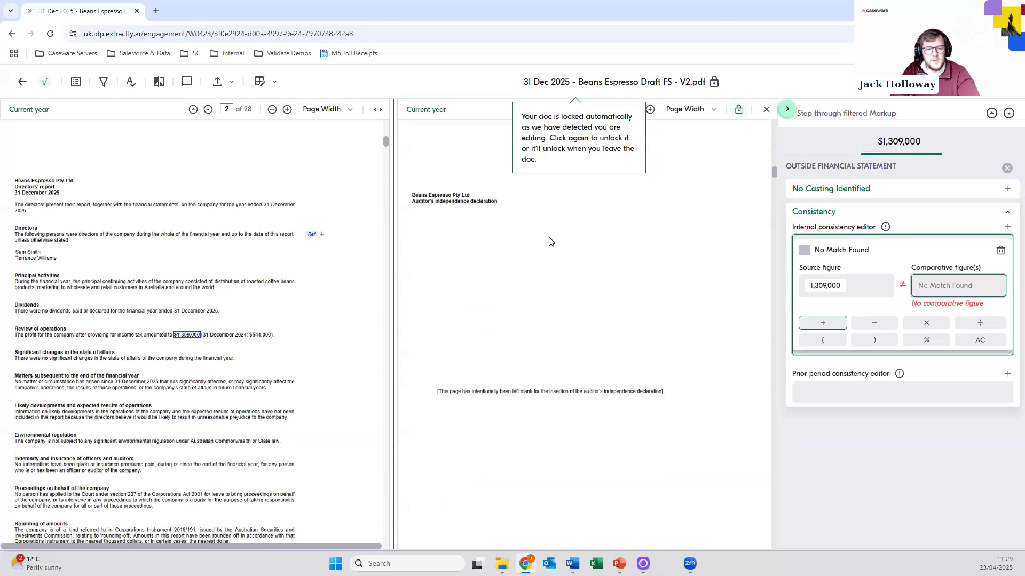
{"action": "scroll", "coordinate": [550, 241], "scroll_direction": "down", "scroll_amount": 8}
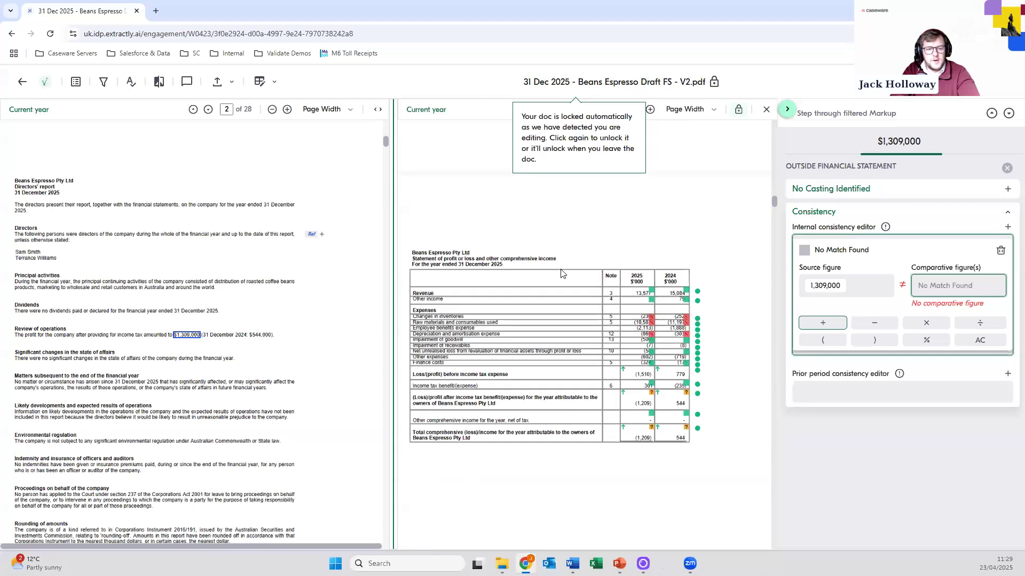
{"action": "scroll", "coordinate": [561, 274], "scroll_direction": "down", "scroll_amount": 2}
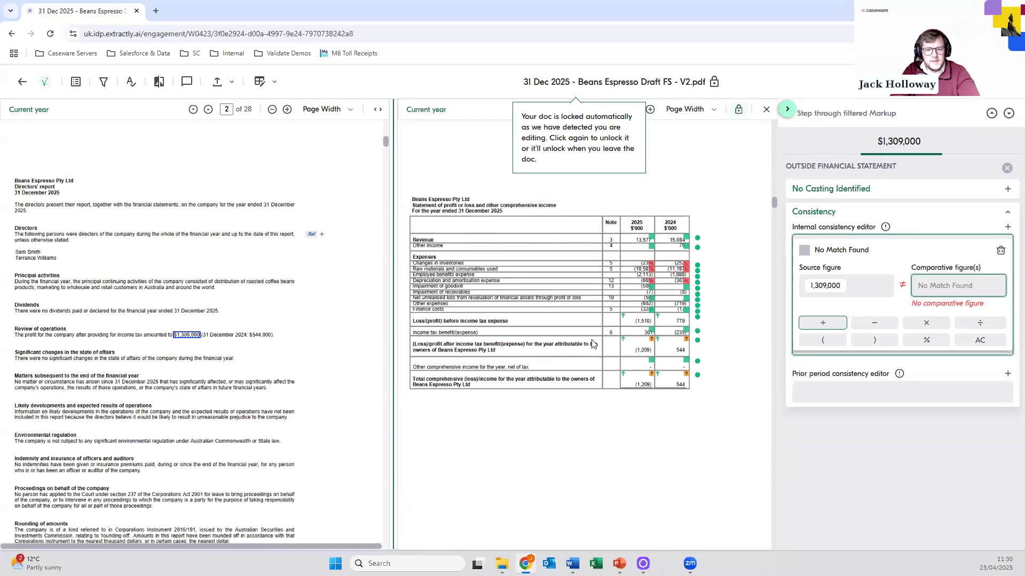
{"action": "left_click", "coordinate": [641, 354]}
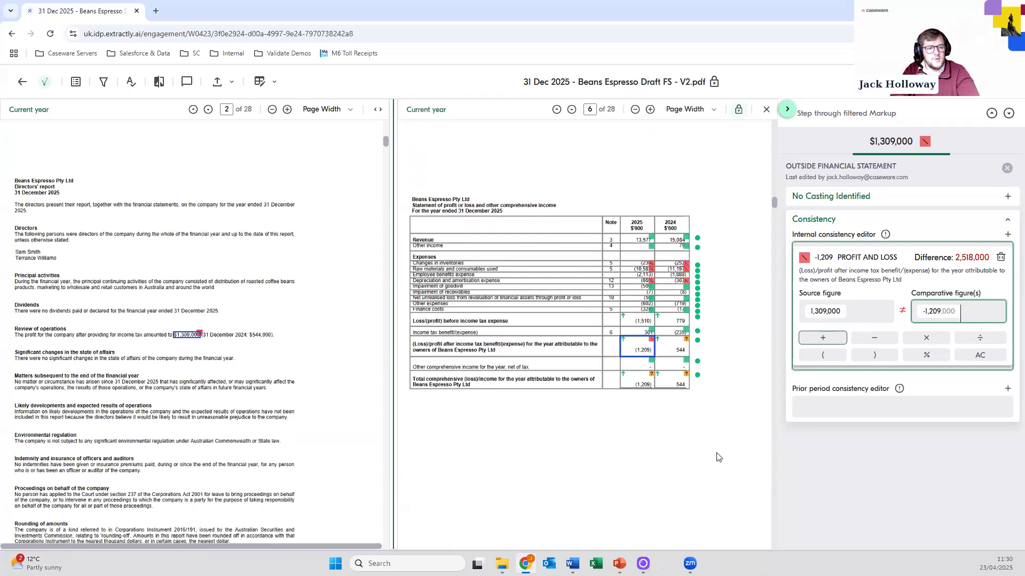
{"action": "left_click", "coordinate": [331, 319]}
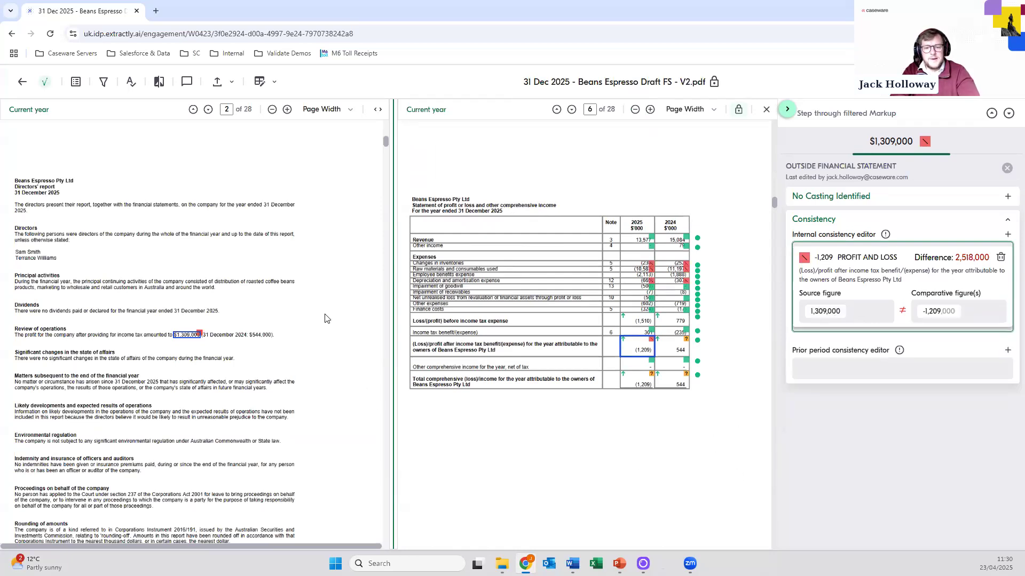
{"action": "mouse_move", "coordinate": [199, 335]}
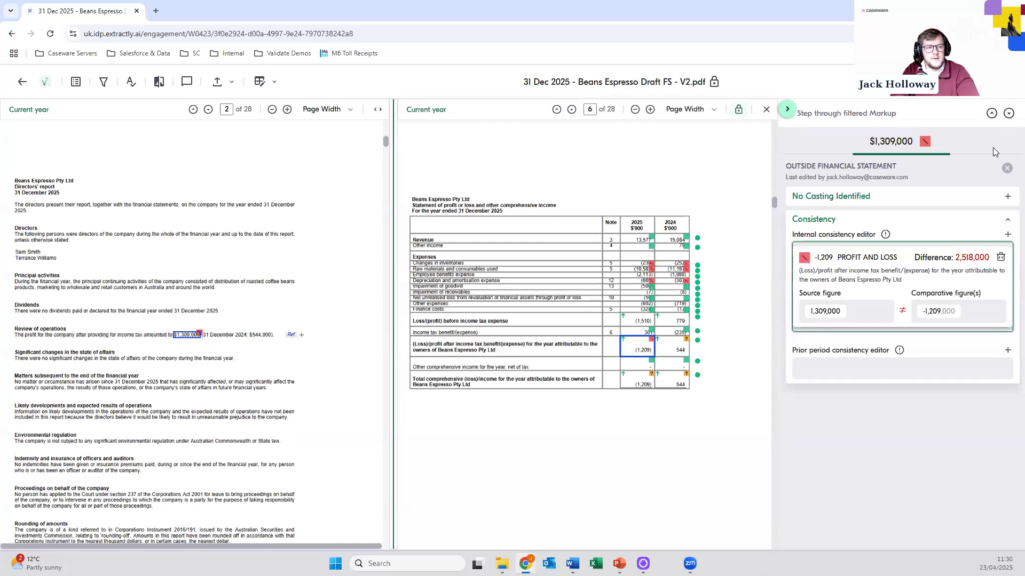
{"action": "left_click", "coordinate": [1007, 168]}
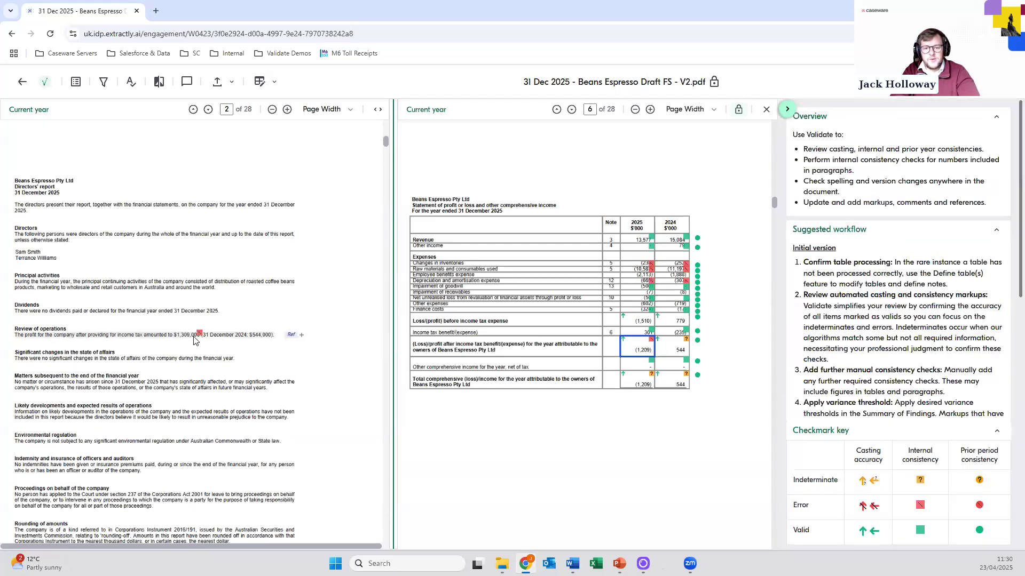
Step: Add an internal consistency check matching the directors' report's $544,000 figure to the 2024 profit after income tax in the profit or loss statement
{"action": "left_click", "coordinate": [264, 336]}
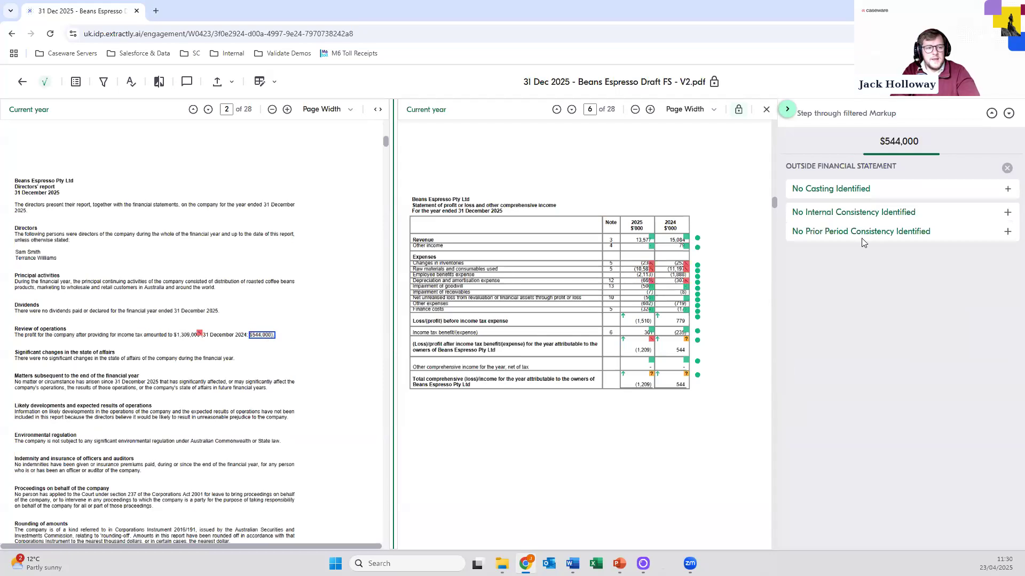
{"action": "left_click", "coordinate": [1005, 212]}
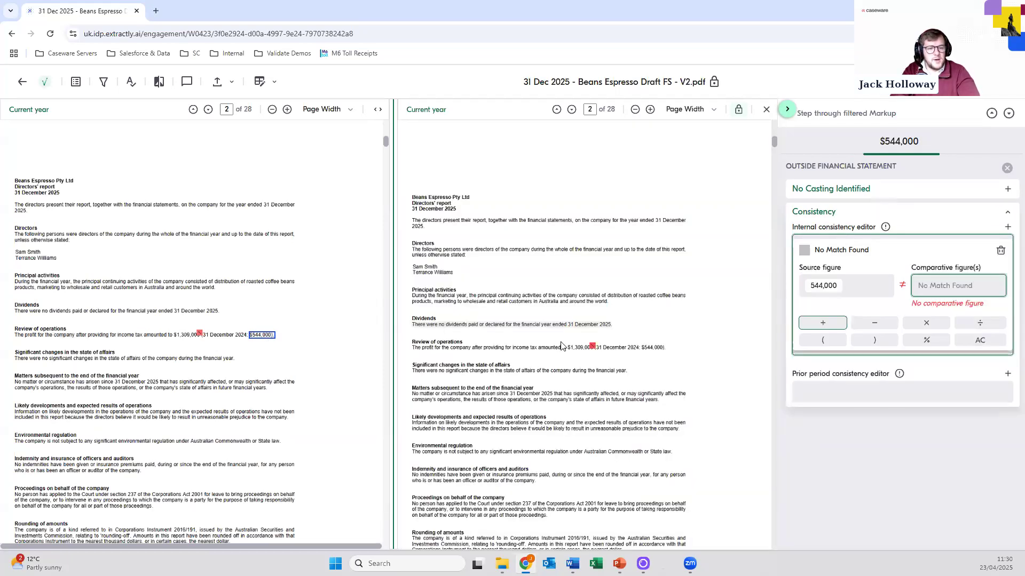
{"action": "scroll", "coordinate": [569, 357], "scroll_direction": "down", "scroll_amount": 20}
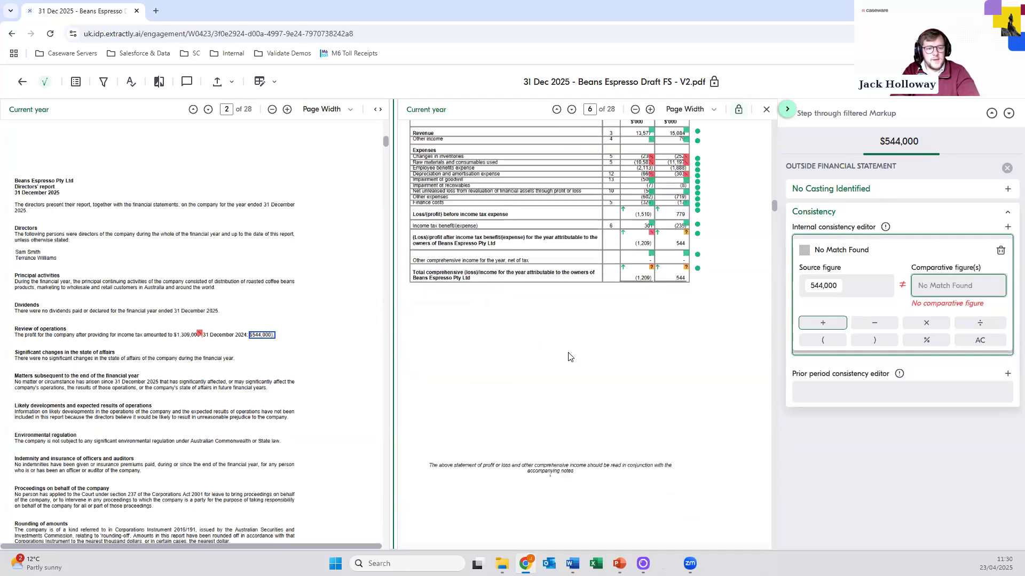
{"action": "left_click", "coordinate": [681, 243]}
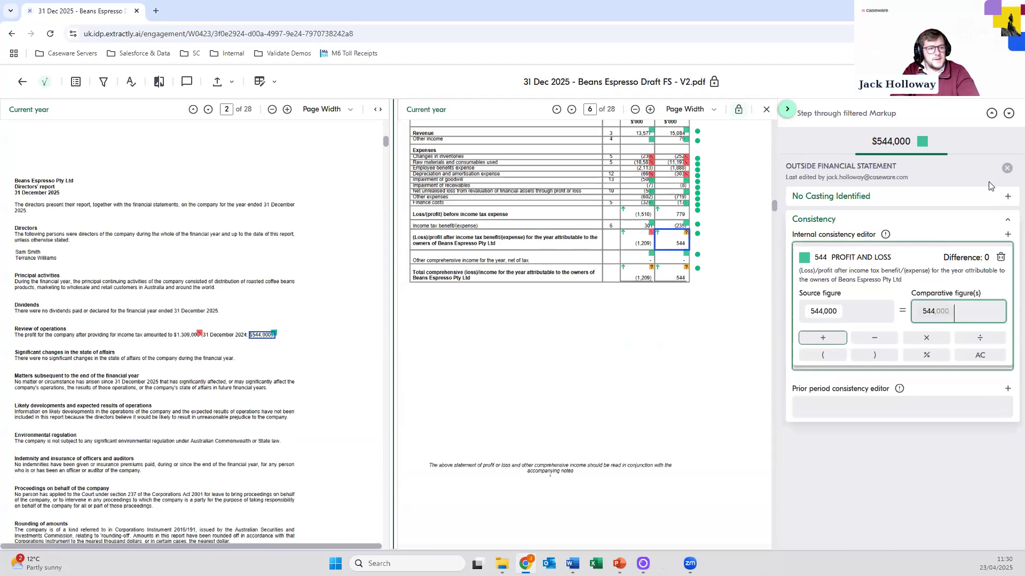
{"action": "left_click", "coordinate": [1008, 168]}
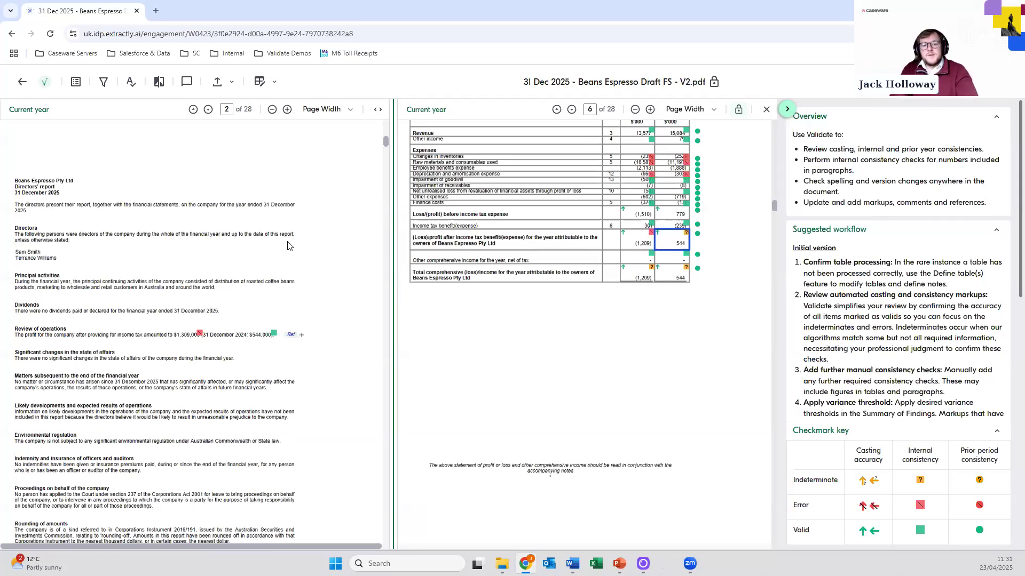
Step: Review the available export formats and the PDF export's Errors Only option with references included, without exporting
{"action": "left_click", "coordinate": [232, 83]}
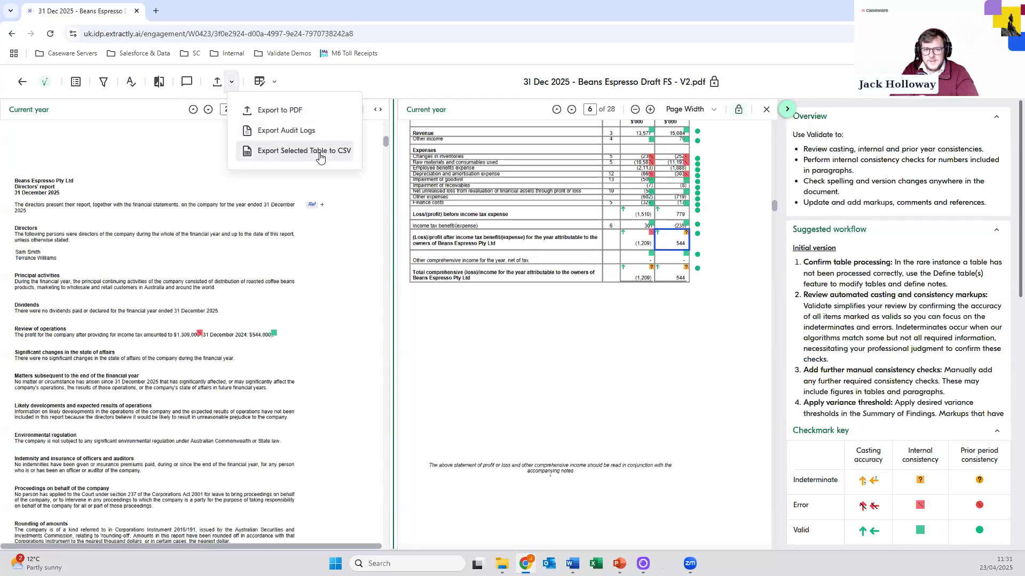
{"action": "left_click", "coordinate": [217, 83]}
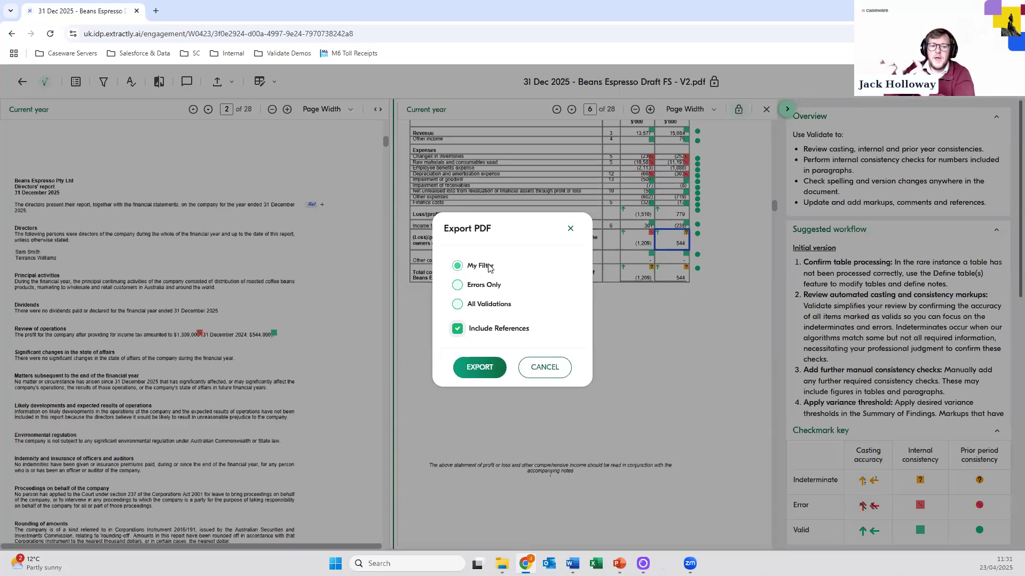
{"action": "left_click", "coordinate": [484, 287]}
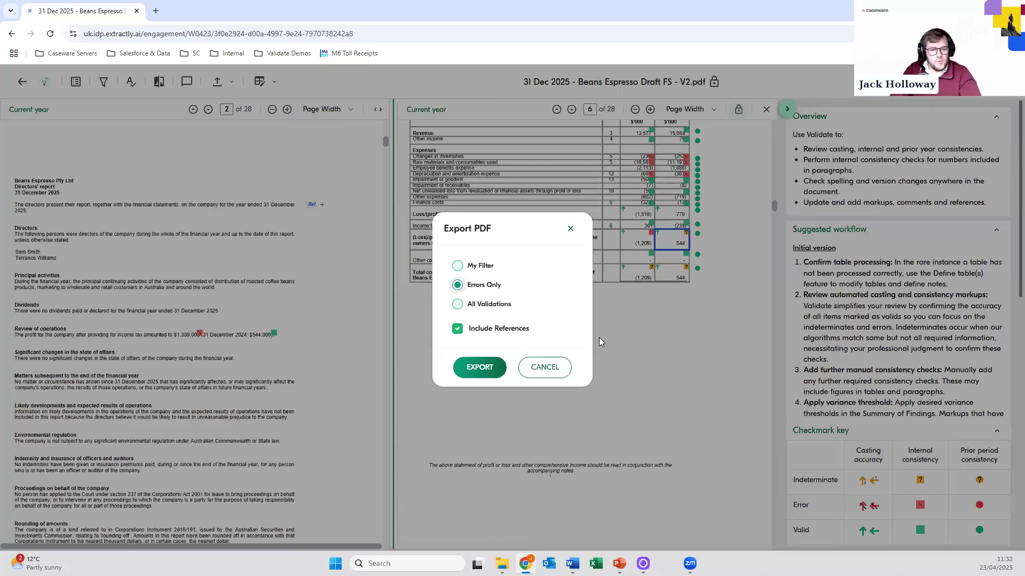
{"action": "left_click", "coordinate": [544, 369]}
{"action": "scroll", "coordinate": [259, 304], "scroll_direction": "down", "scroll_amount": 10}
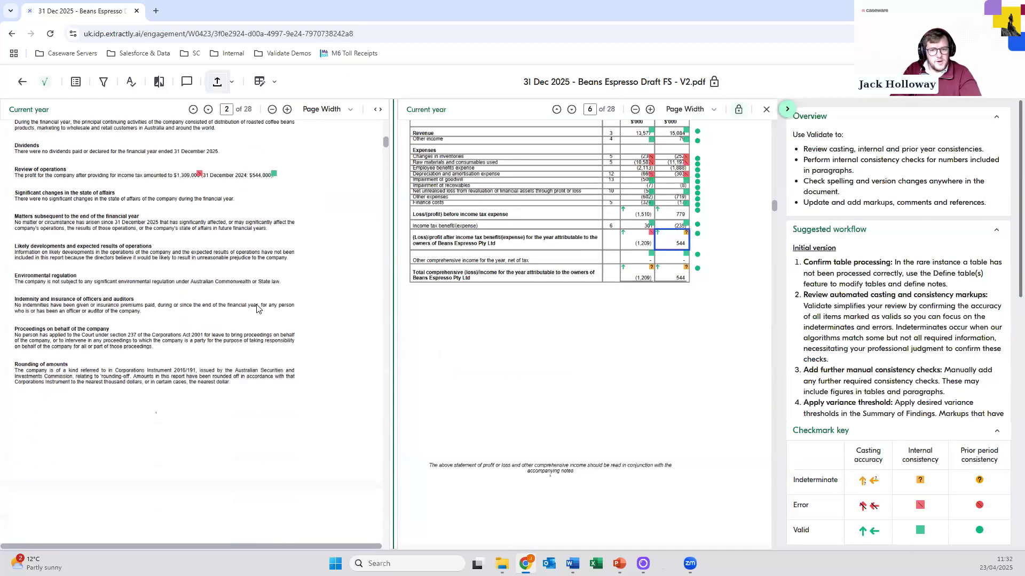
{"action": "scroll", "coordinate": [256, 308], "scroll_direction": "down", "scroll_amount": 20}
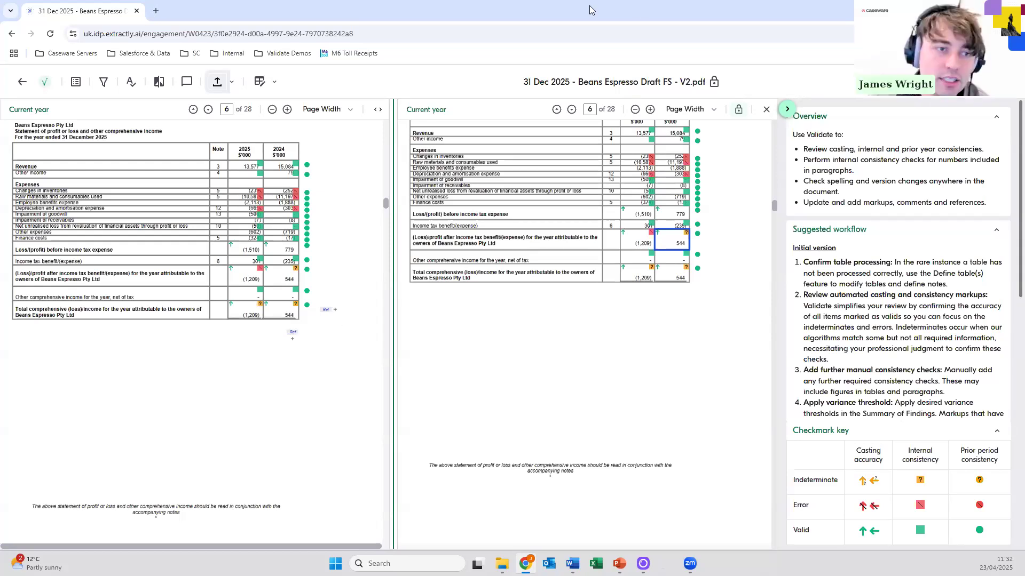
{"action": "scroll", "coordinate": [332, 290], "scroll_direction": "up", "scroll_amount": 1}
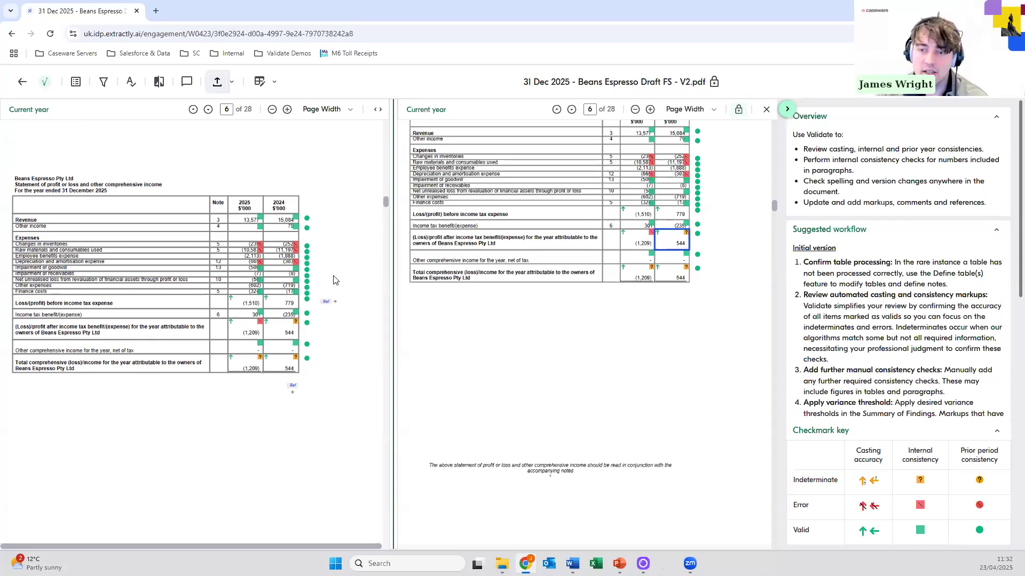
{"action": "scroll", "coordinate": [334, 279], "scroll_direction": "up", "scroll_amount": 1}
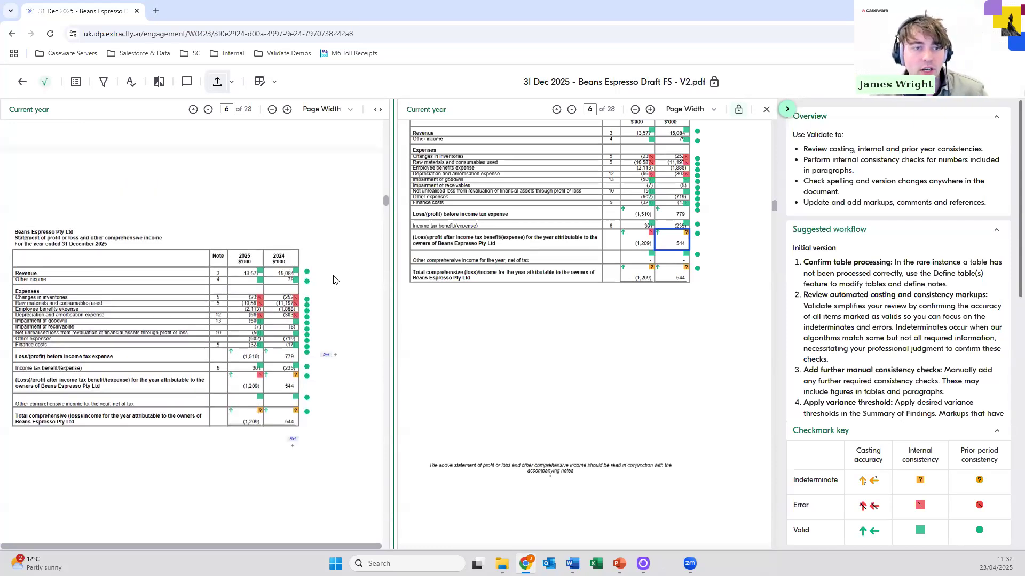
{"action": "left_click", "coordinate": [232, 83]}
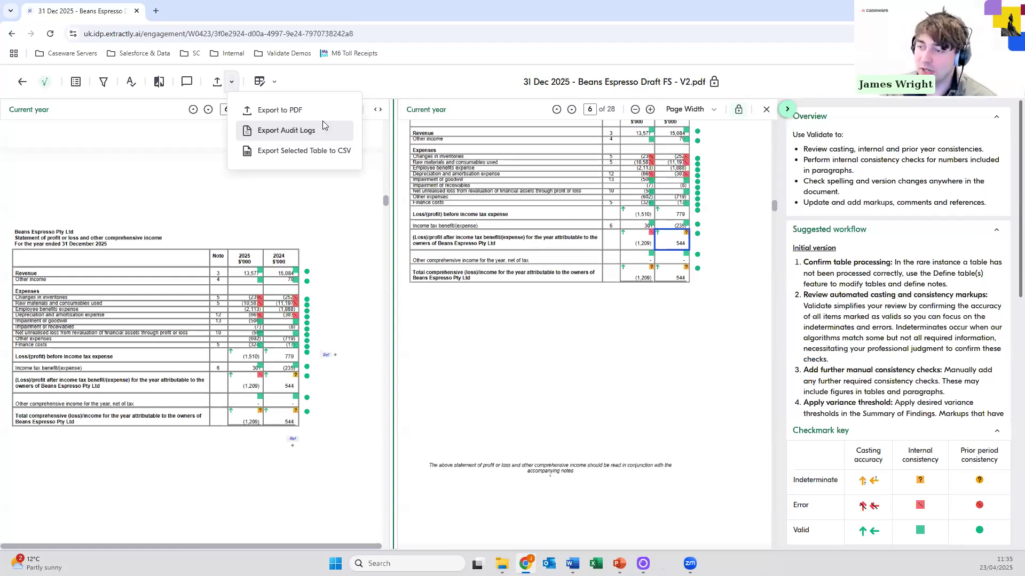
{"action": "left_click", "coordinate": [350, 89]}
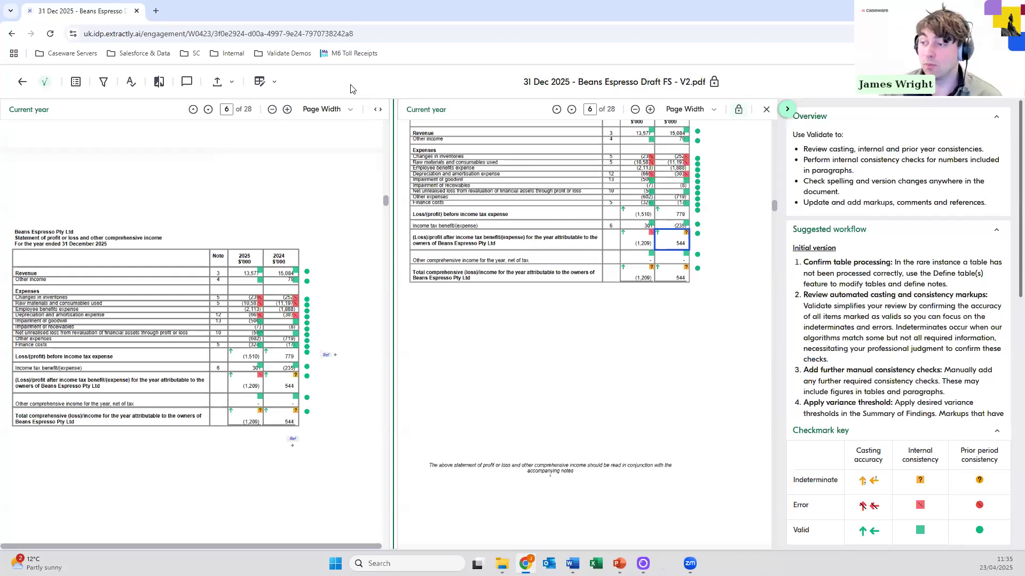
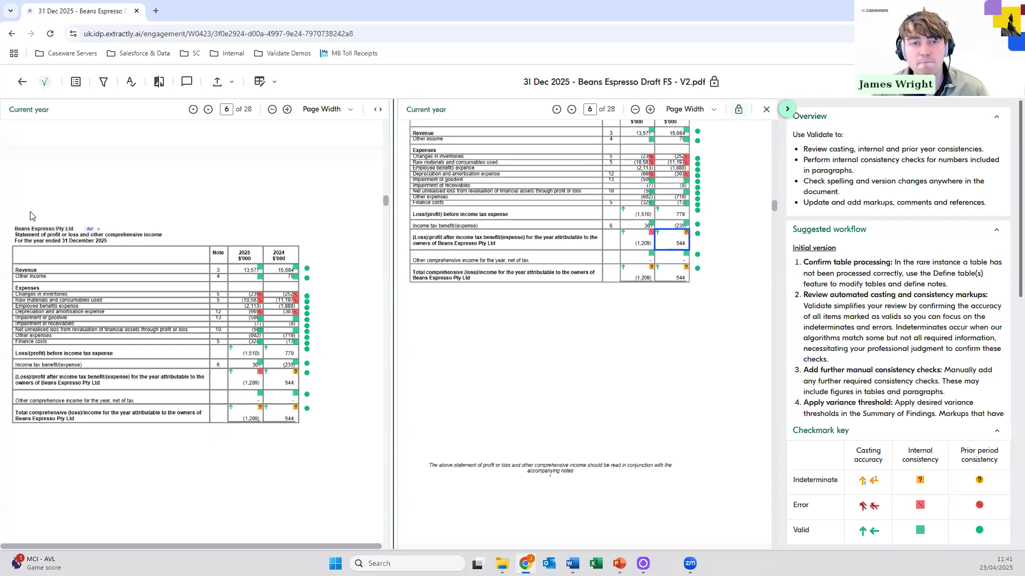
{"action": "scroll", "coordinate": [33, 182], "scroll_direction": "down", "scroll_amount": 1}
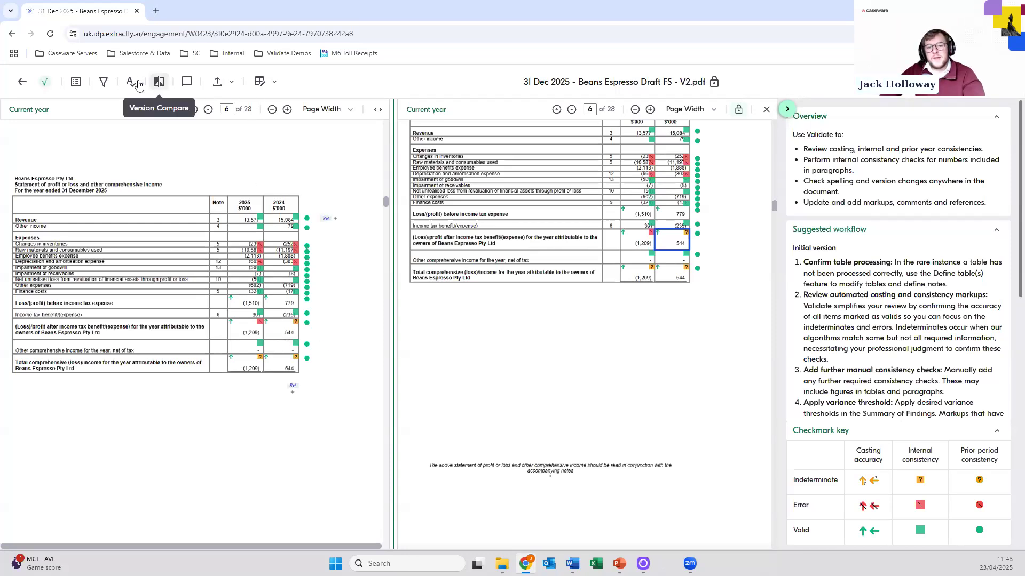
Step: Filter the valid checkmarks out of the document view, keeping indeterminates and errors displayed
{"action": "left_click", "coordinate": [104, 83]}
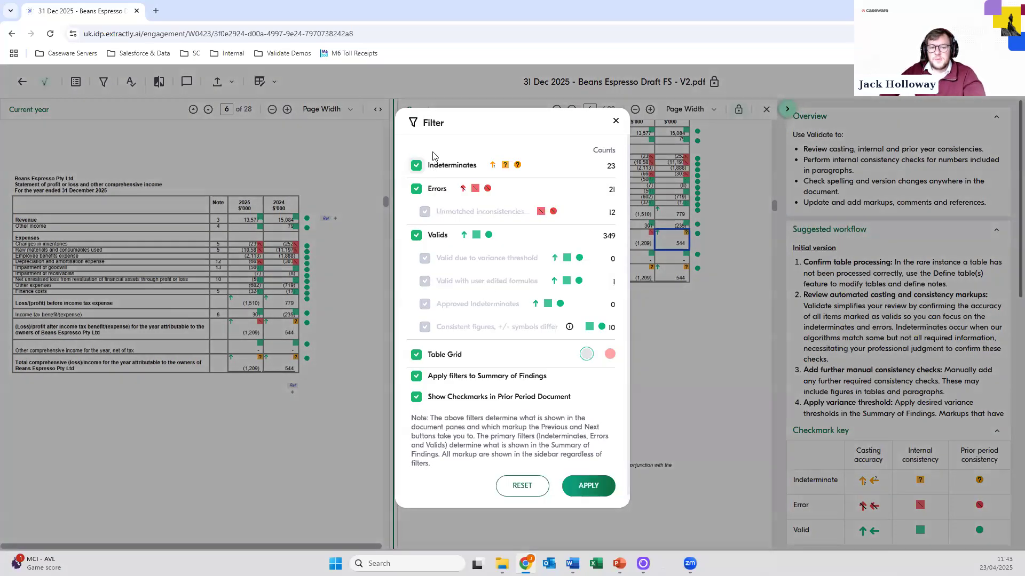
{"action": "left_click", "coordinate": [417, 236]}
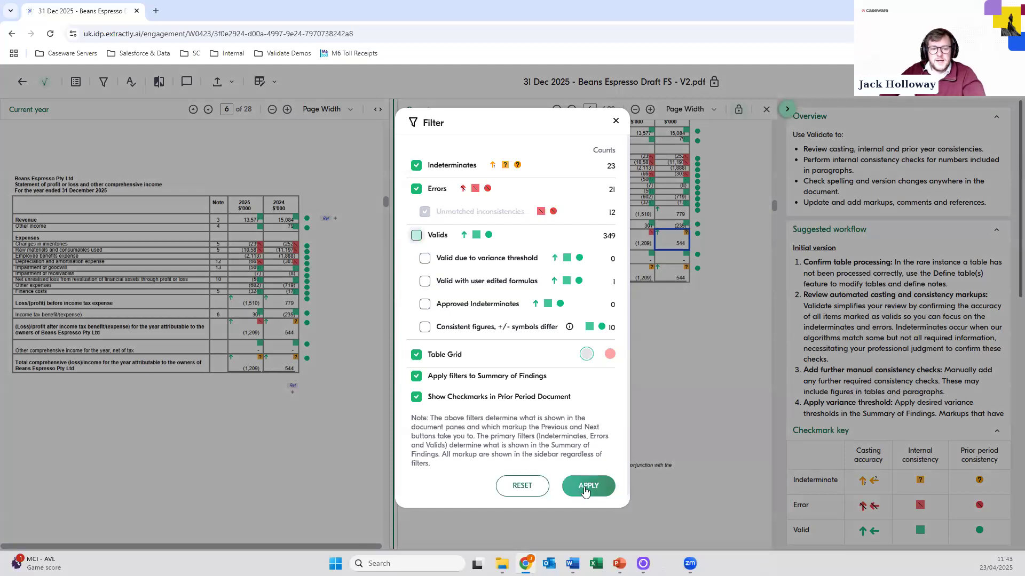
{"action": "left_click", "coordinate": [587, 488]}
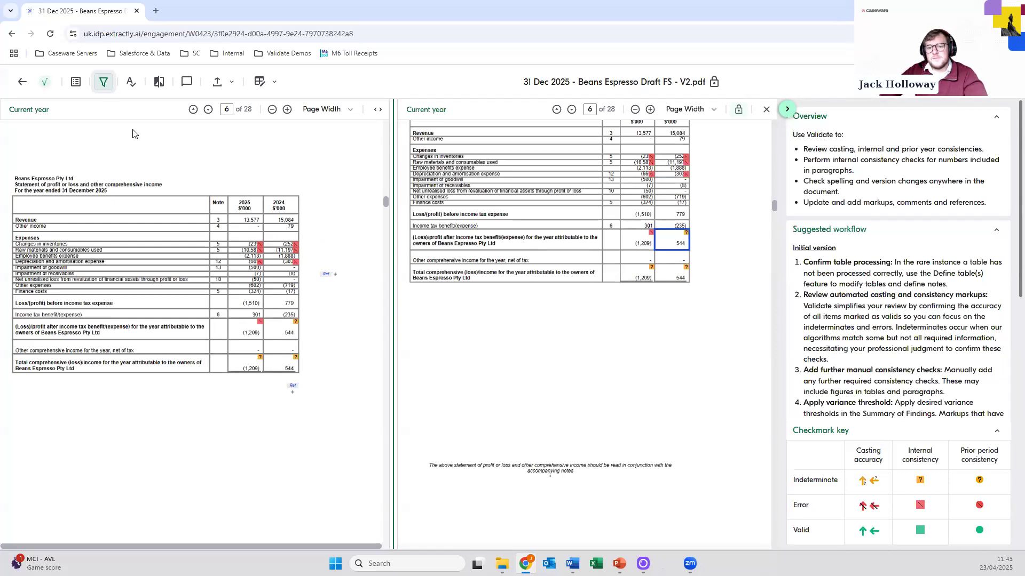
{"action": "left_click", "coordinate": [103, 82]}
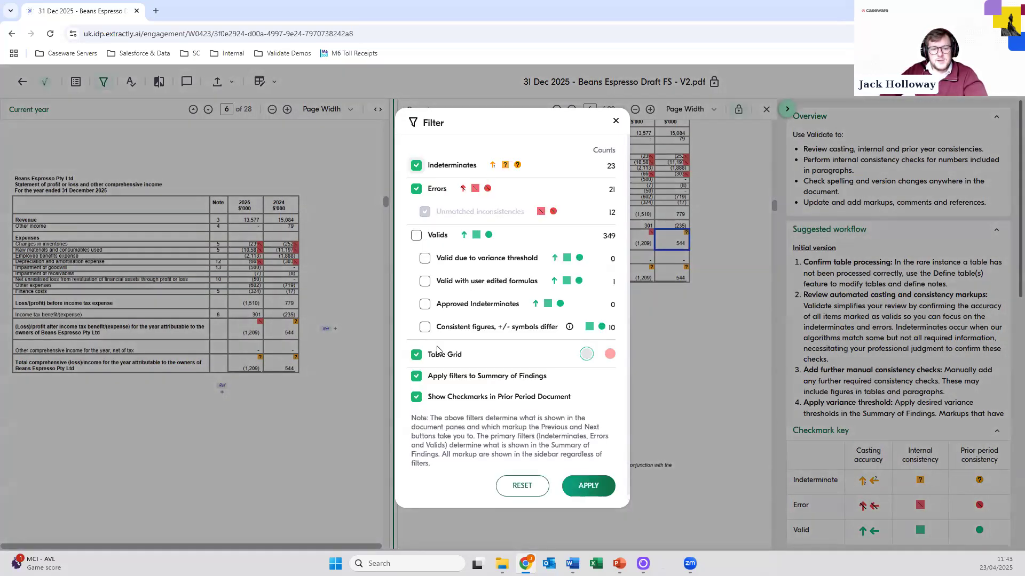
{"action": "left_click", "coordinate": [425, 259]}
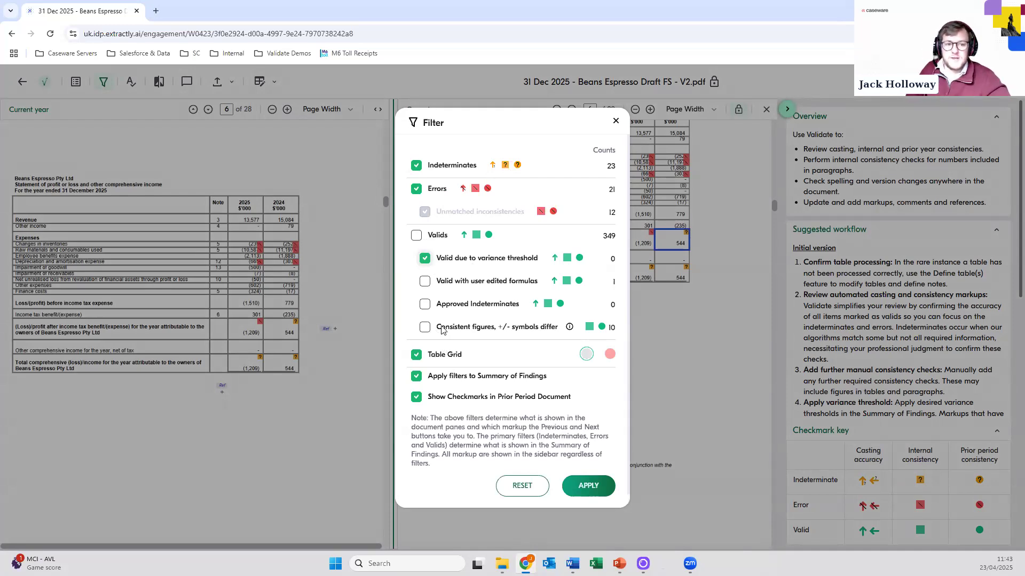
{"action": "left_click", "coordinate": [426, 260]}
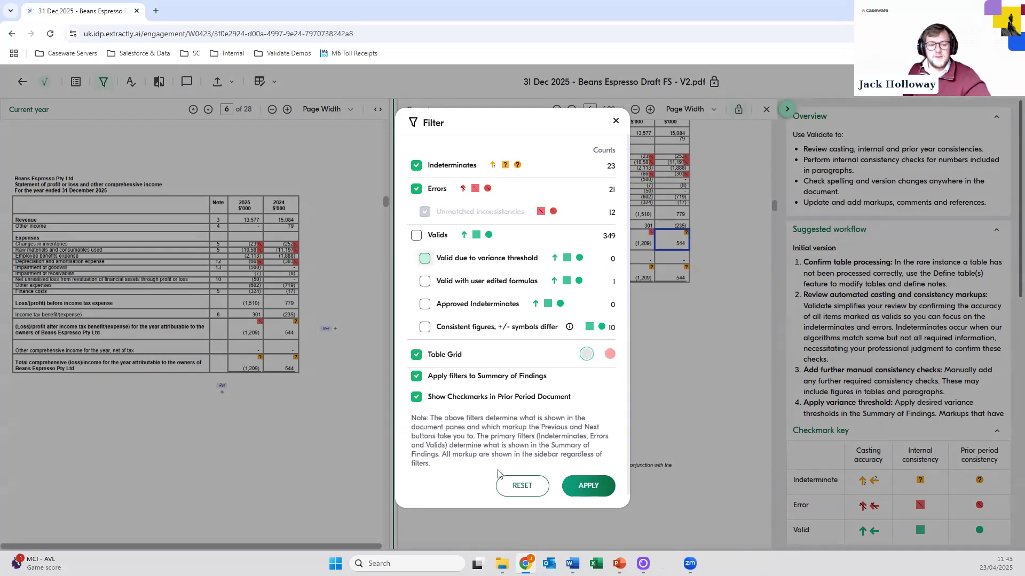
{"action": "left_click", "coordinate": [616, 121]}
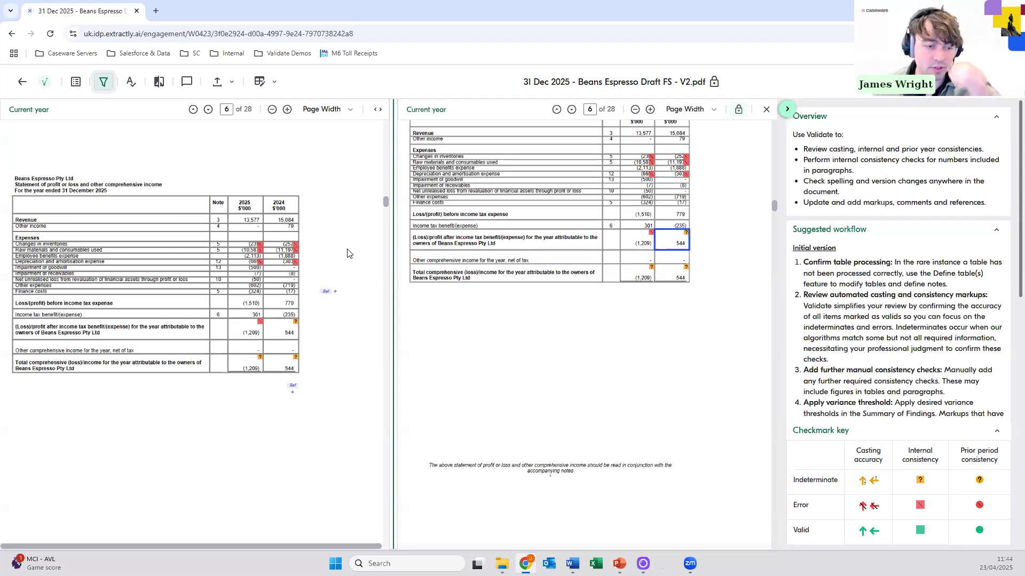
Step: Switch to PowerPoint and start the slide show from the current slide about Caseware's upcoming webinars
{"action": "key", "text": "alt+Tab"}
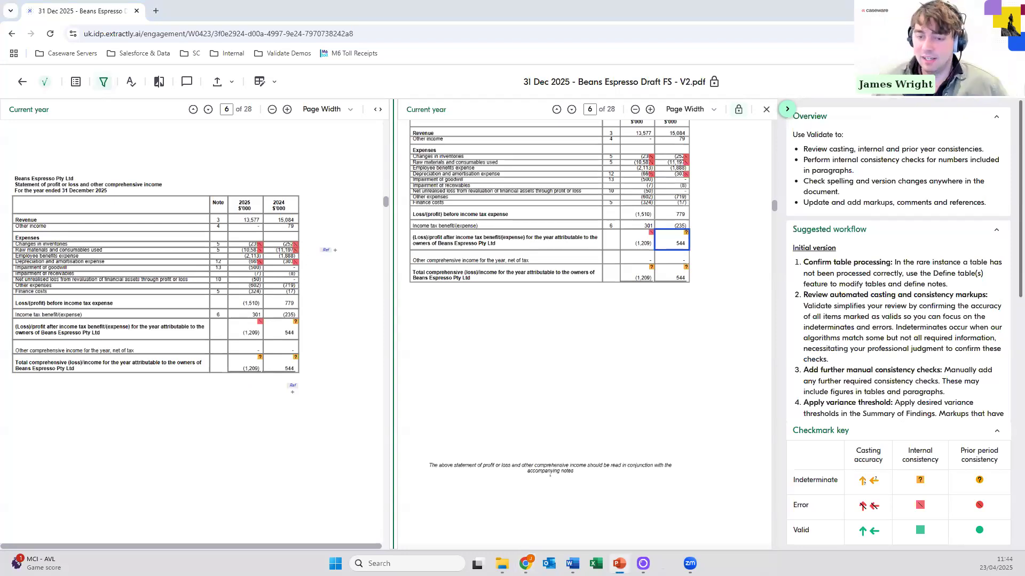
{"action": "key", "text": "shift+F5"}
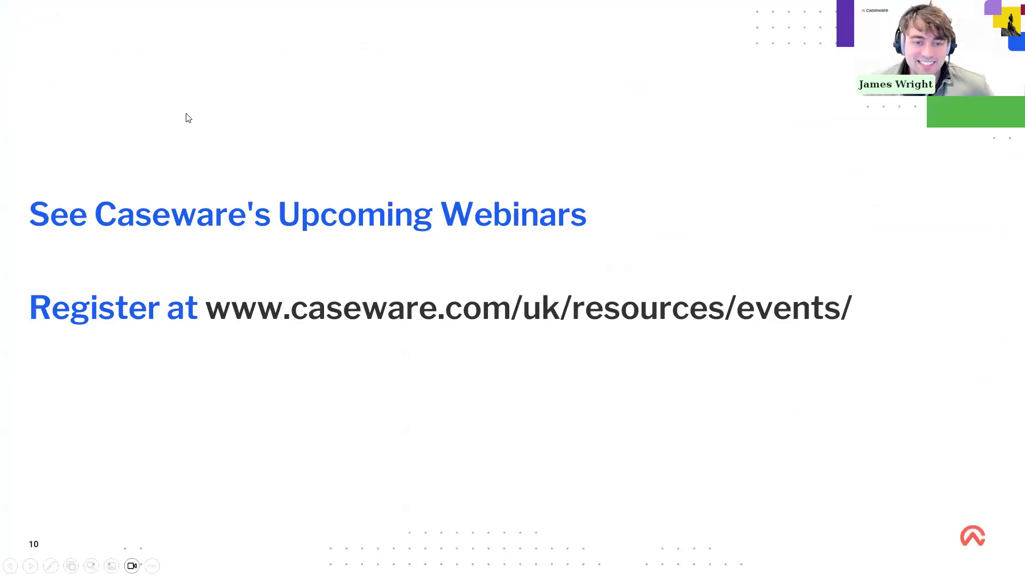